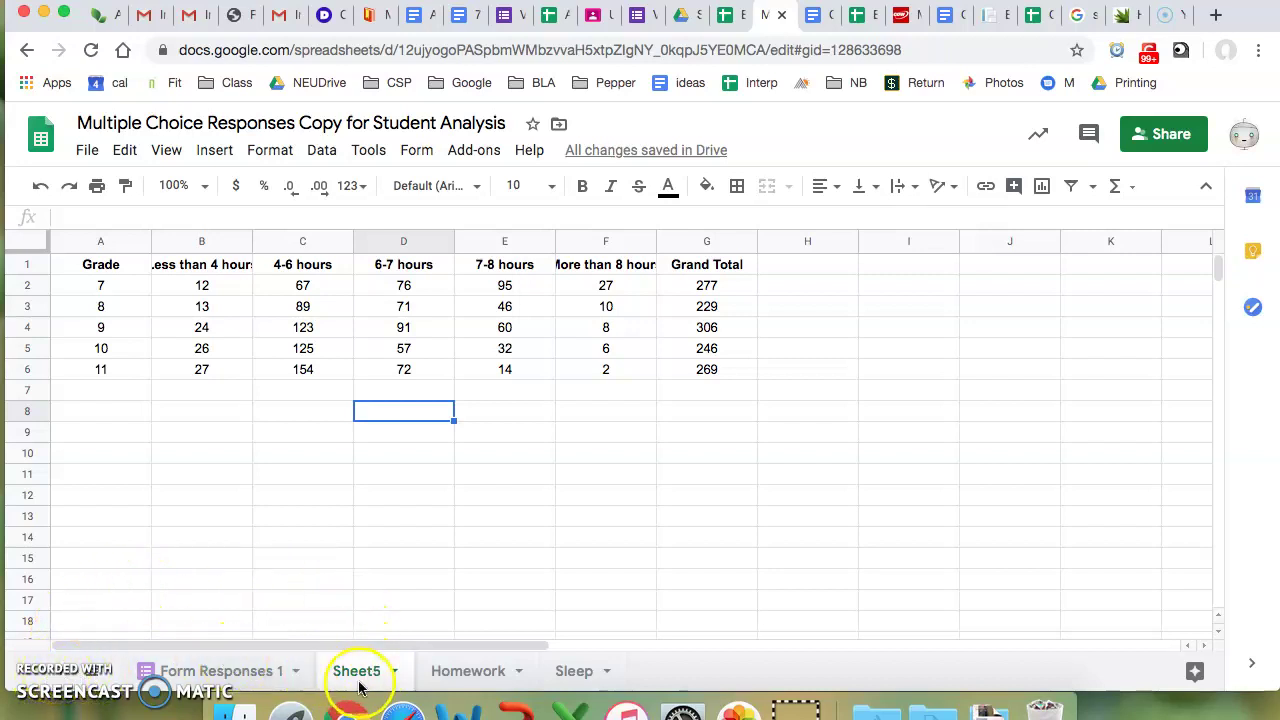
- Compare the Form Responses 1 data with Sheet5, then select the summary table A1:G6
left_click(200, 672)
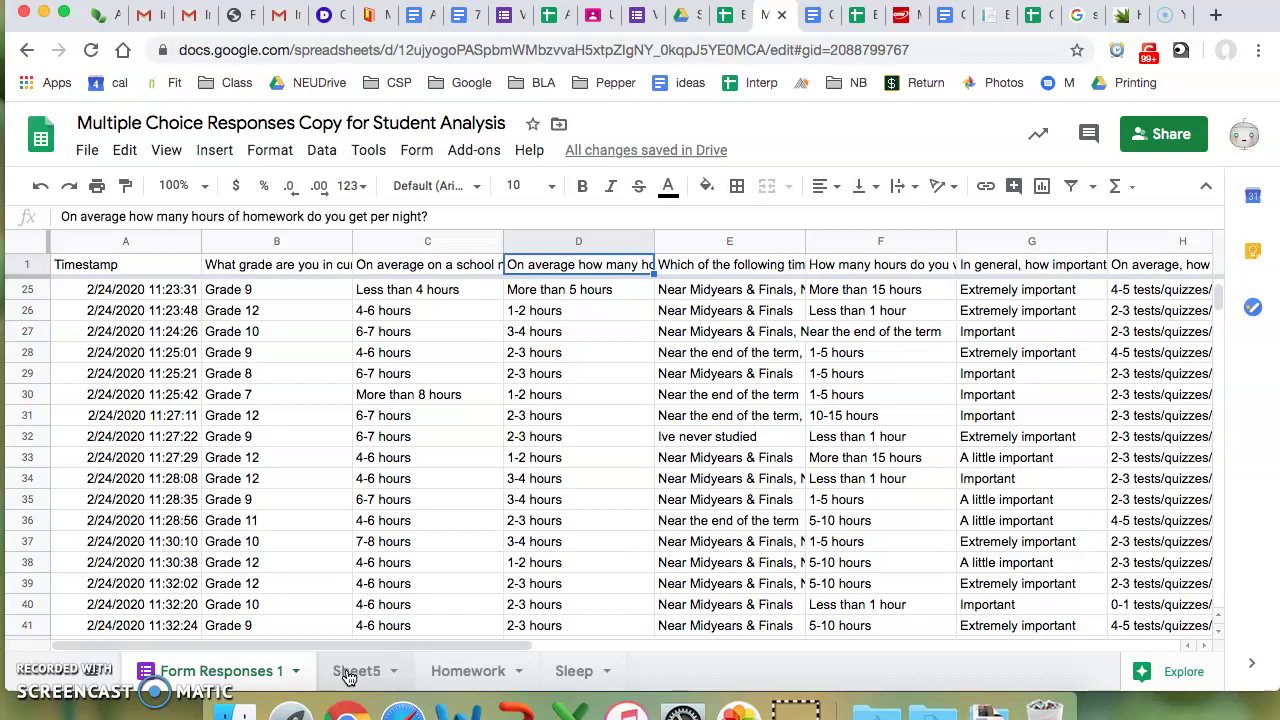
left_click(347, 675)
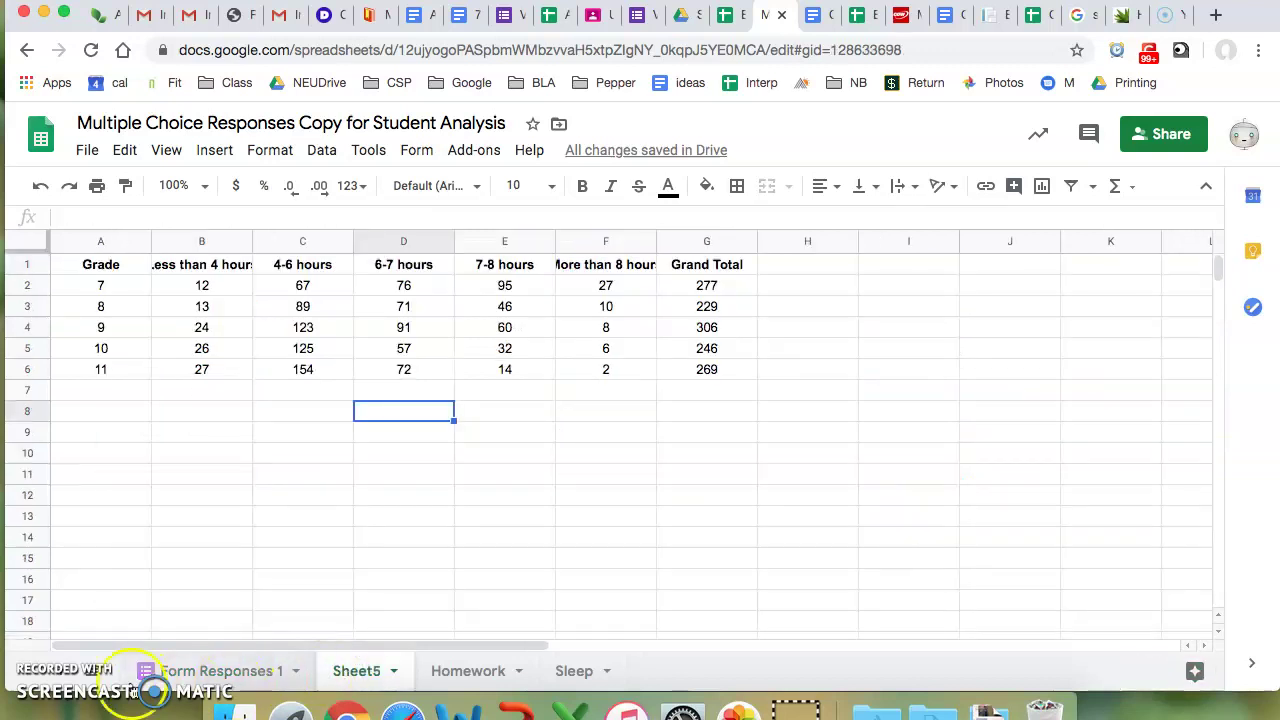
left_click(200, 672)
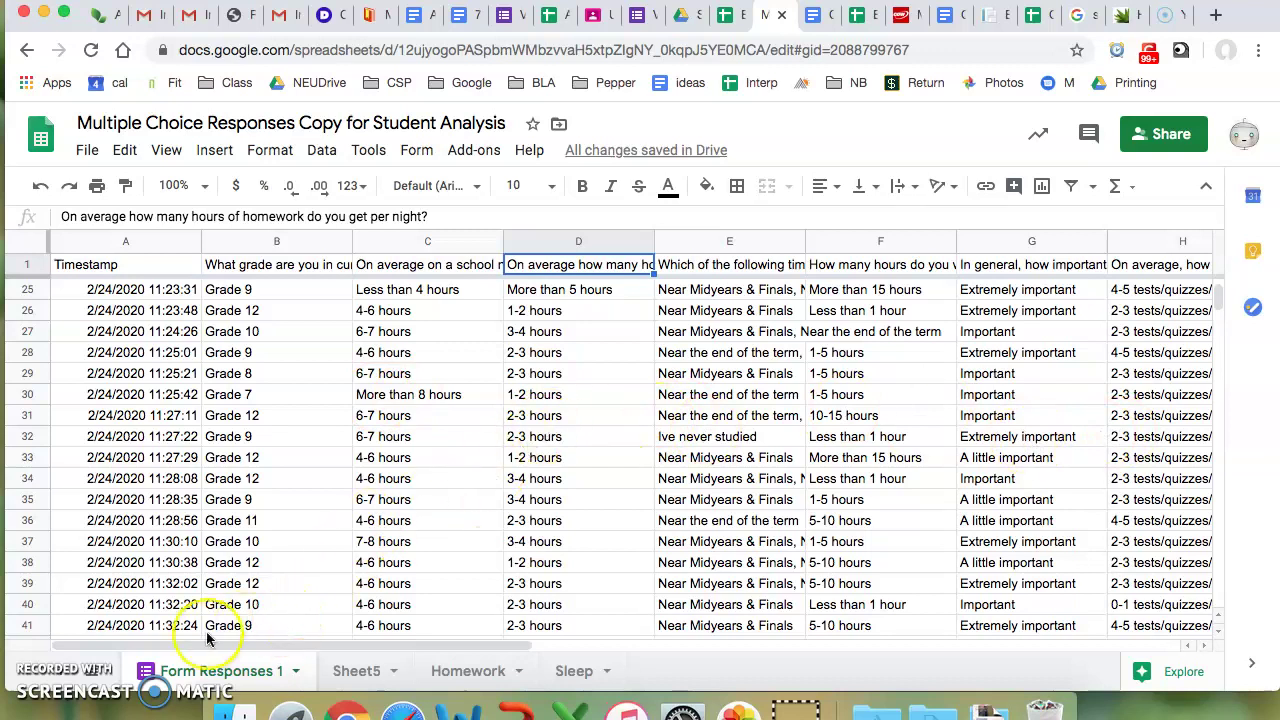
left_click(360, 671)
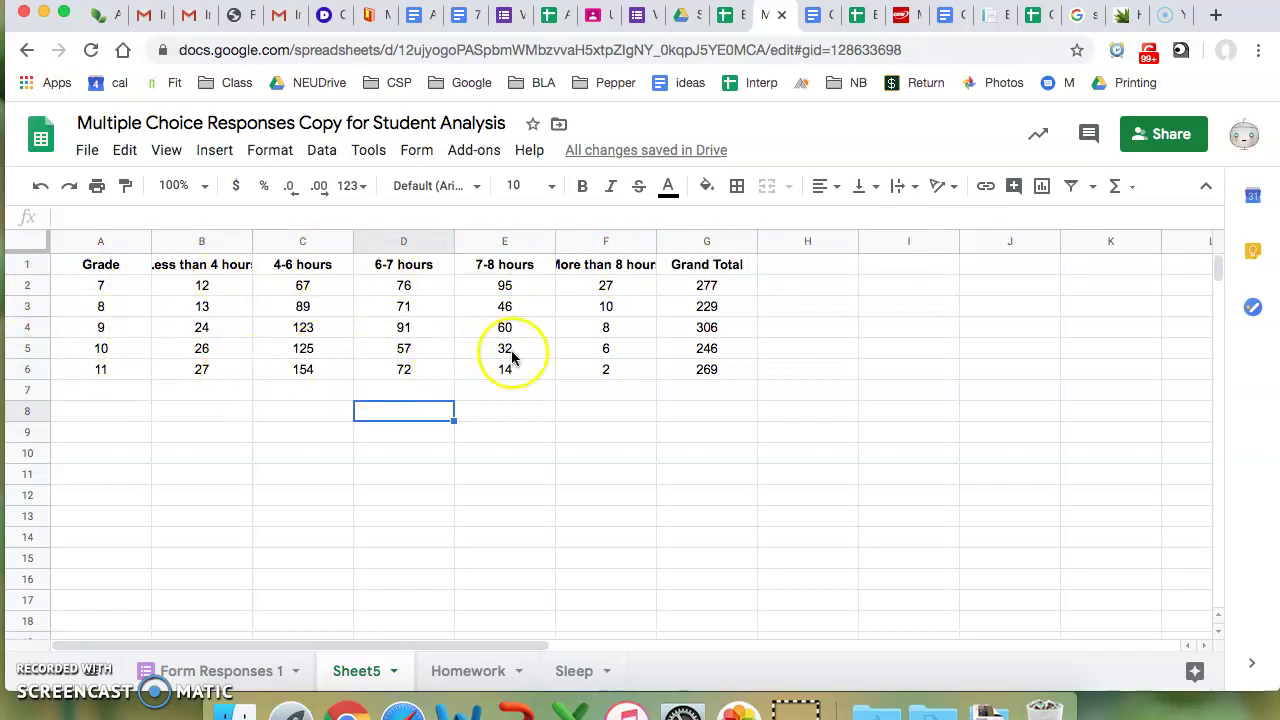
left_click(61, 265)
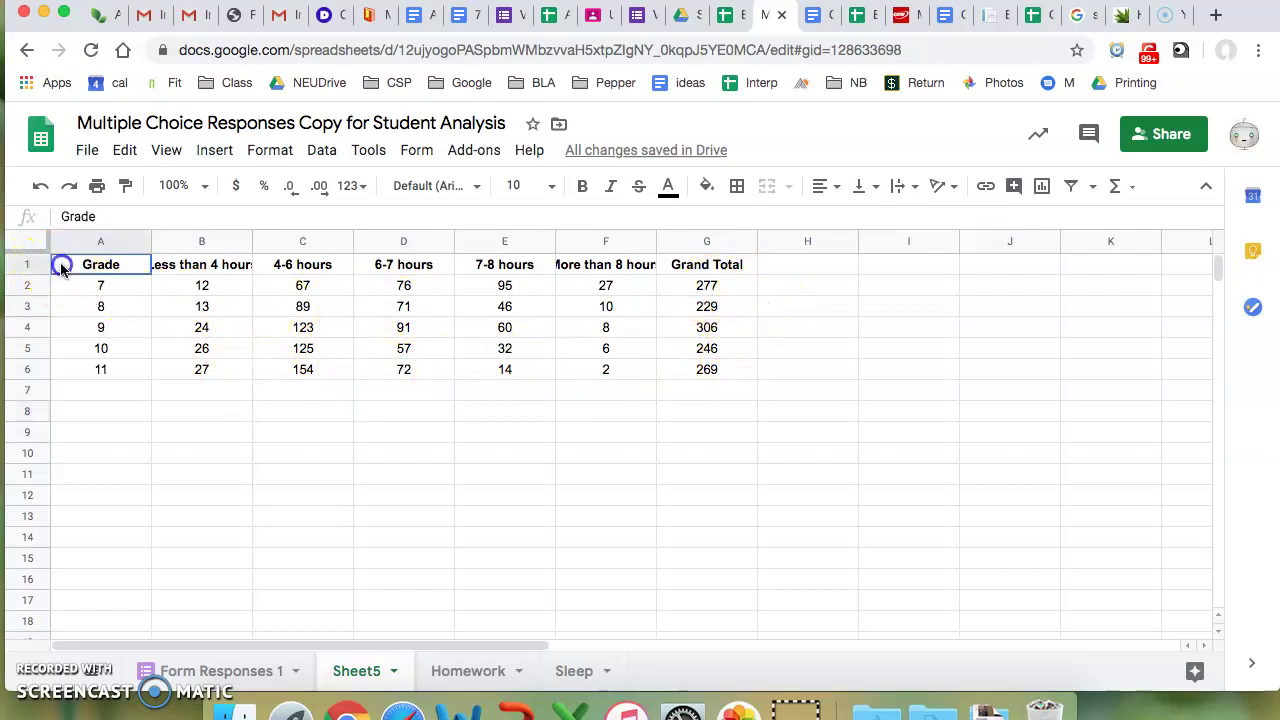
left_click_drag(61, 265, 711, 374)
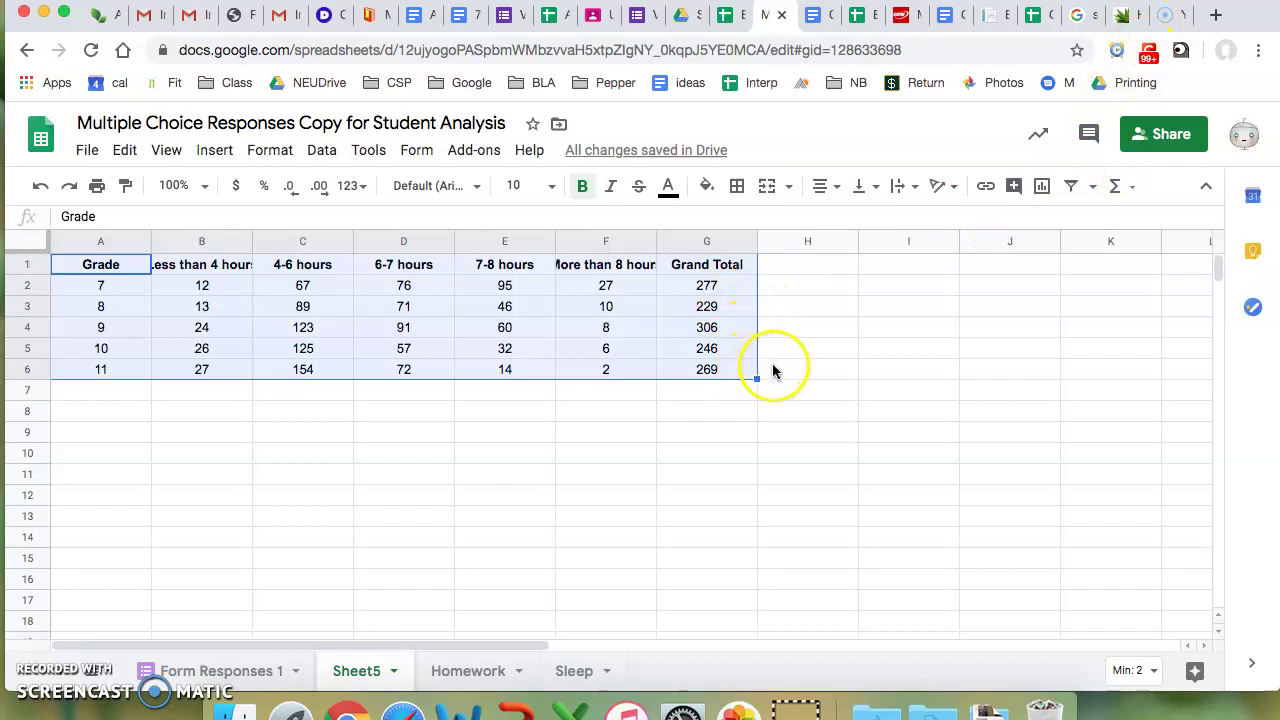
- Run Explore on A1:G6, browse its analysis charts and insert the suggested bar chart
left_click(1190, 671)
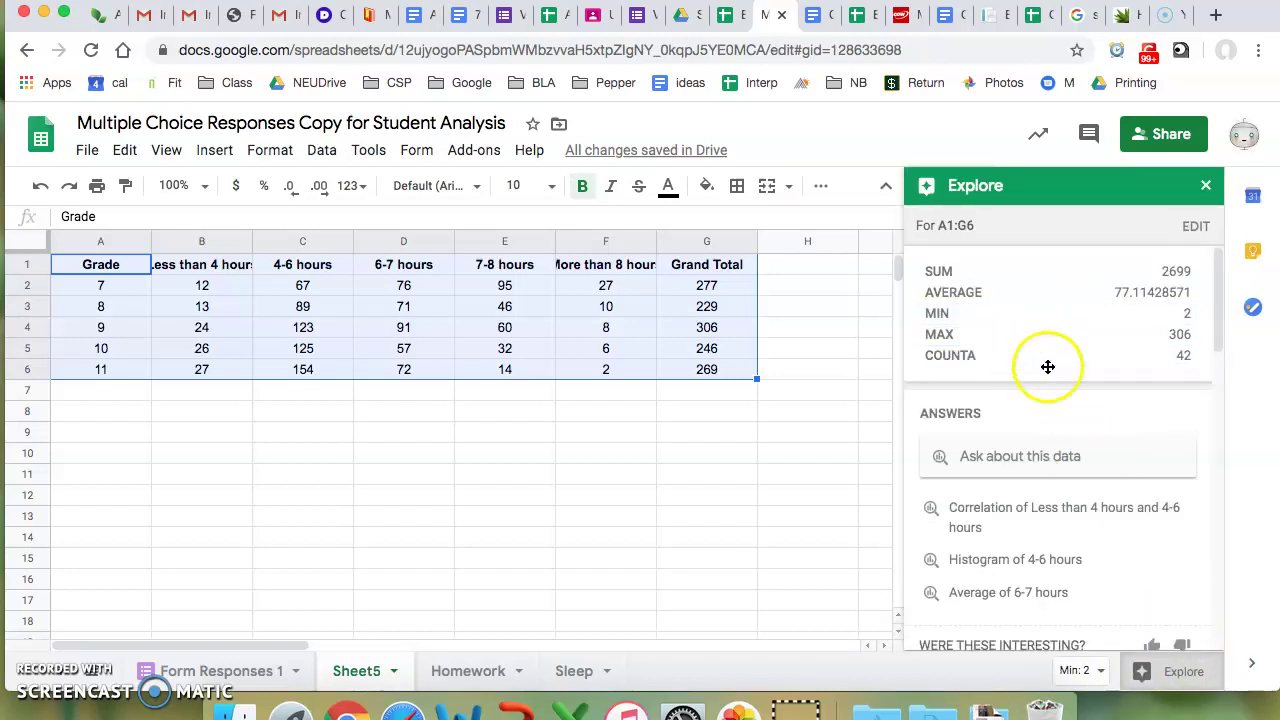
scroll(1050, 368, "down", 1)
scroll(1048, 371, "down", 8)
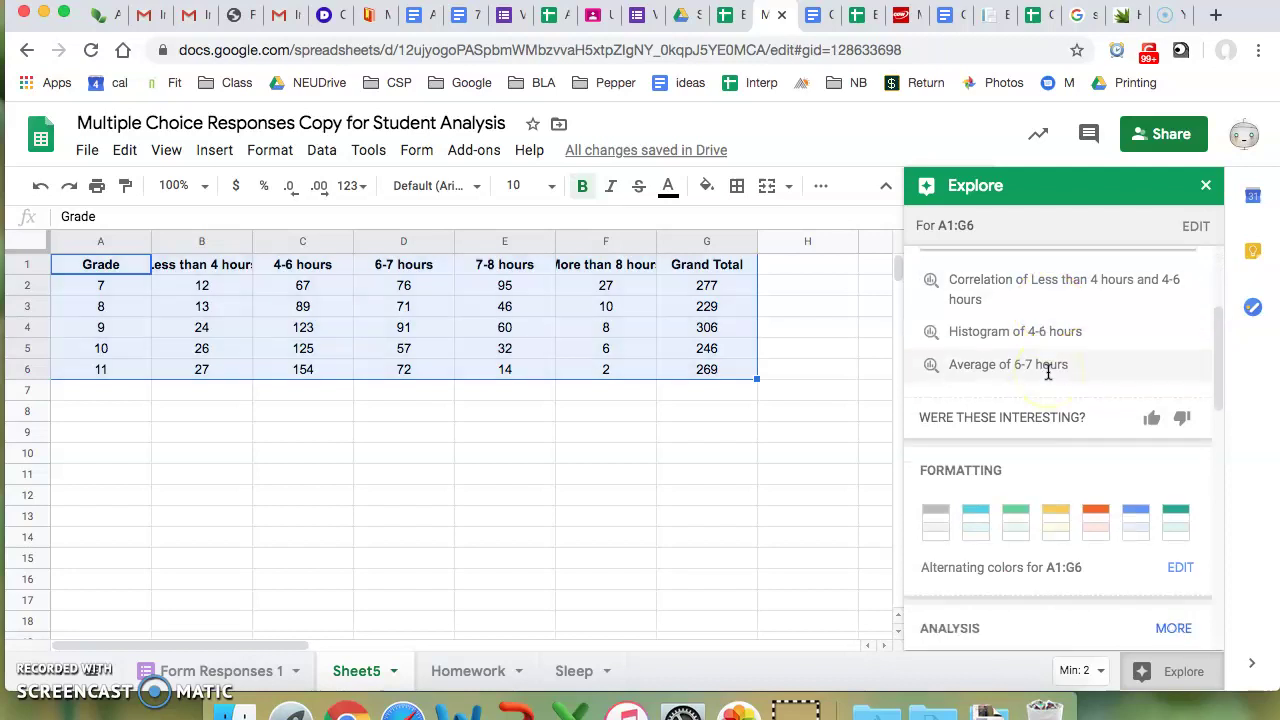
scroll(1048, 371, "down", 7)
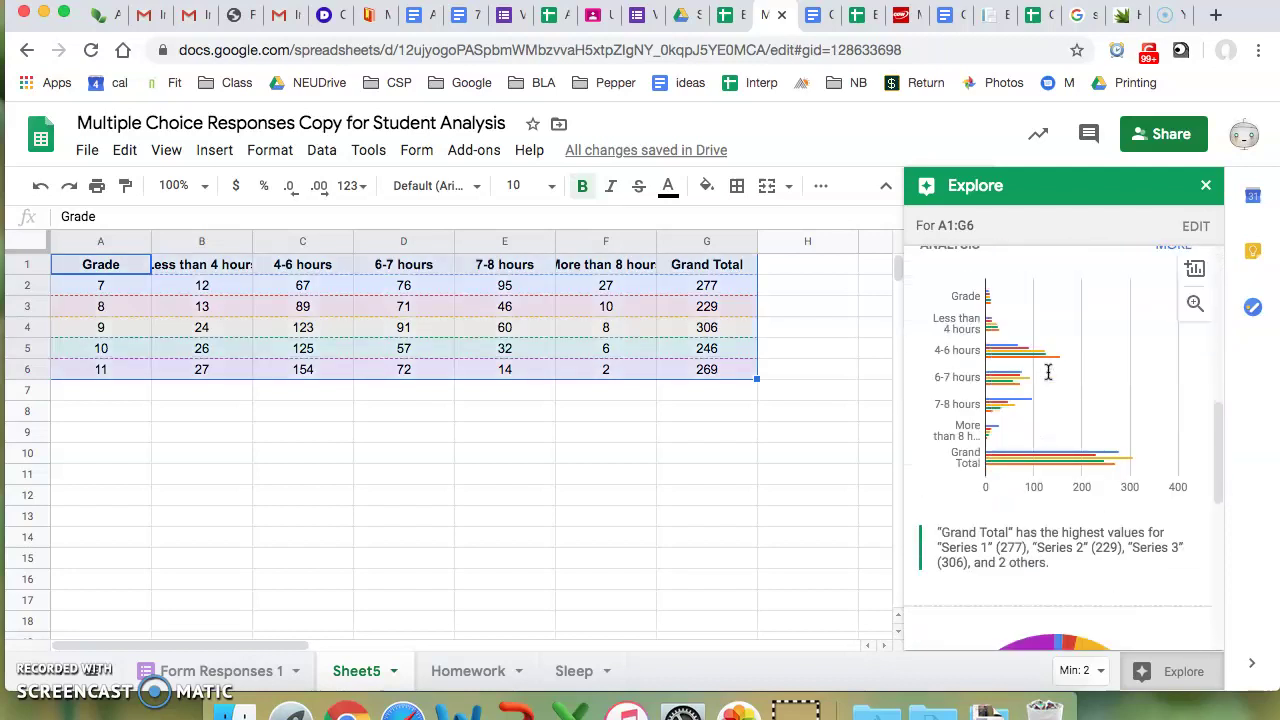
scroll(1048, 371, "down", 4)
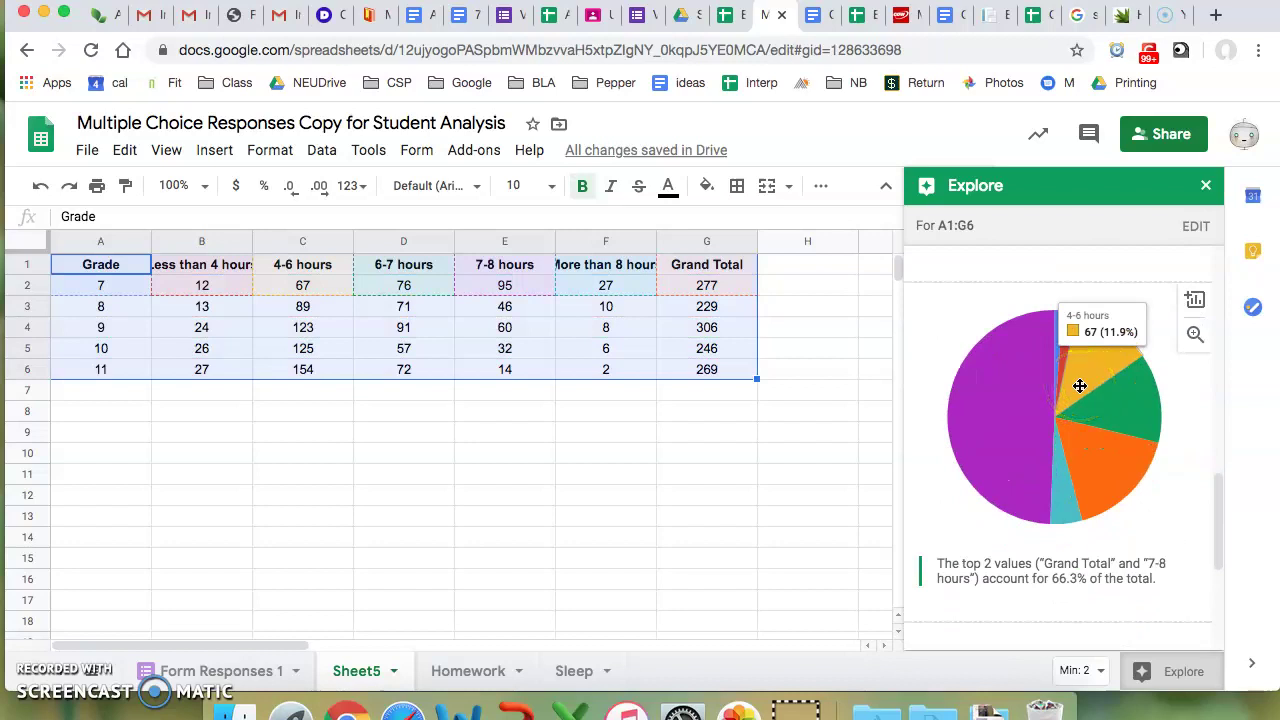
scroll(1080, 385, "down", 2)
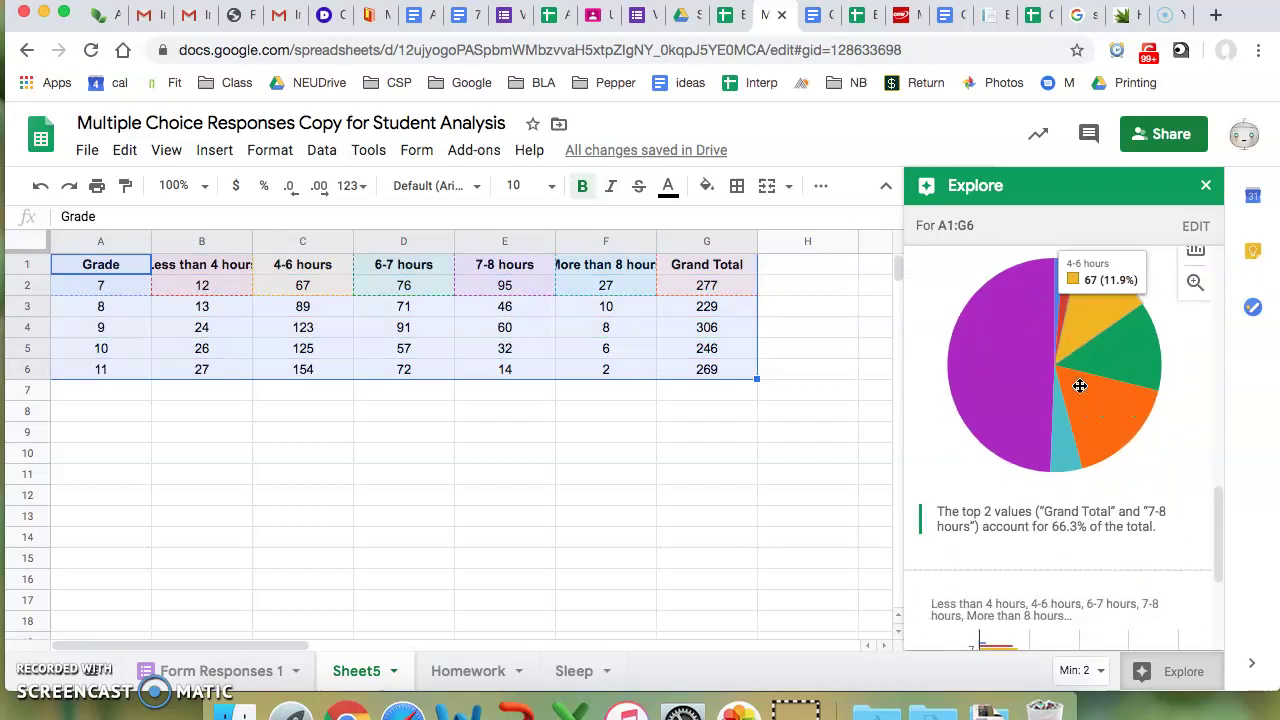
scroll(1080, 385, "down", 6)
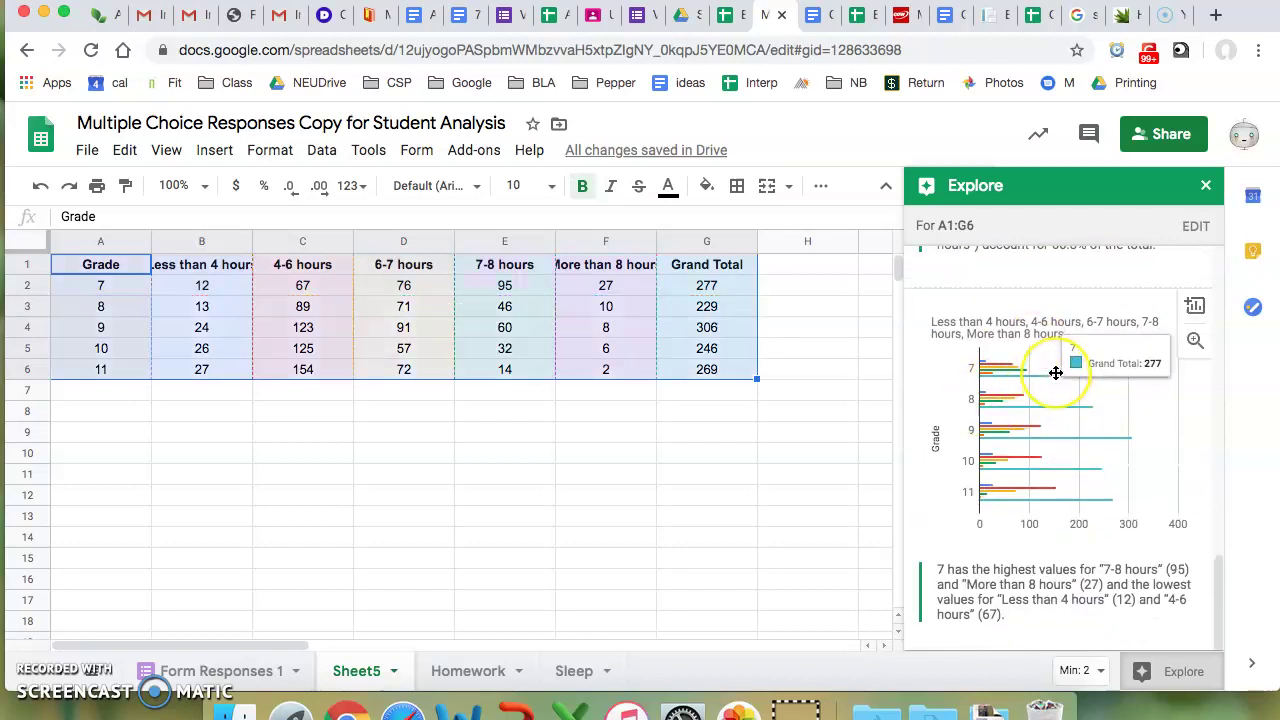
scroll(1055, 372, "up", 5)
scroll(1055, 372, "up", 4)
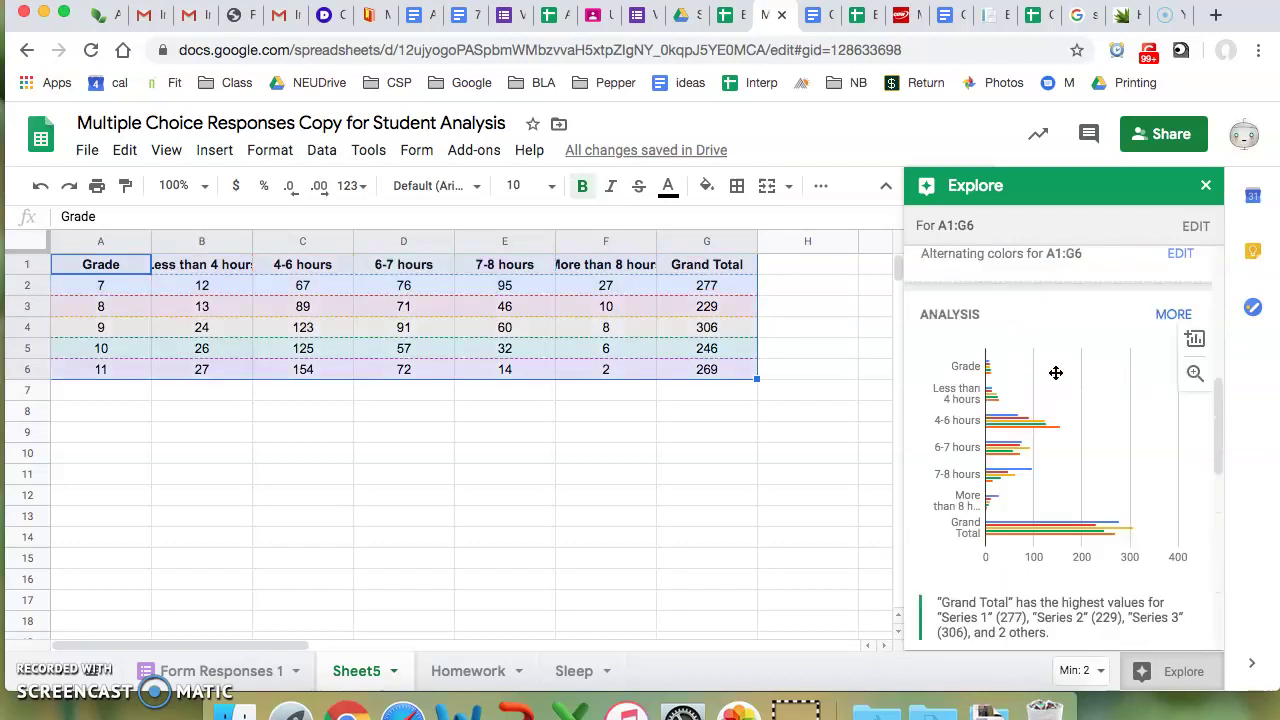
scroll(1055, 372, "down", 1)
left_click_drag(1054, 377, 1048, 448)
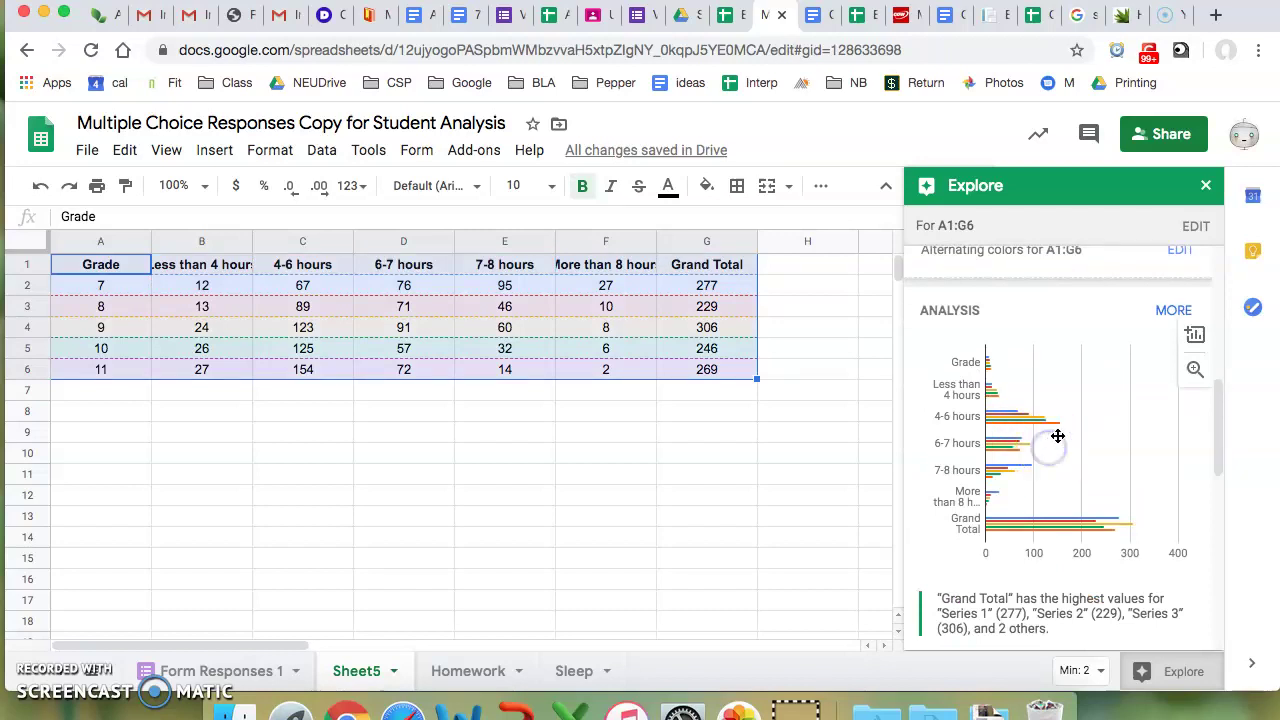
left_click(1195, 337)
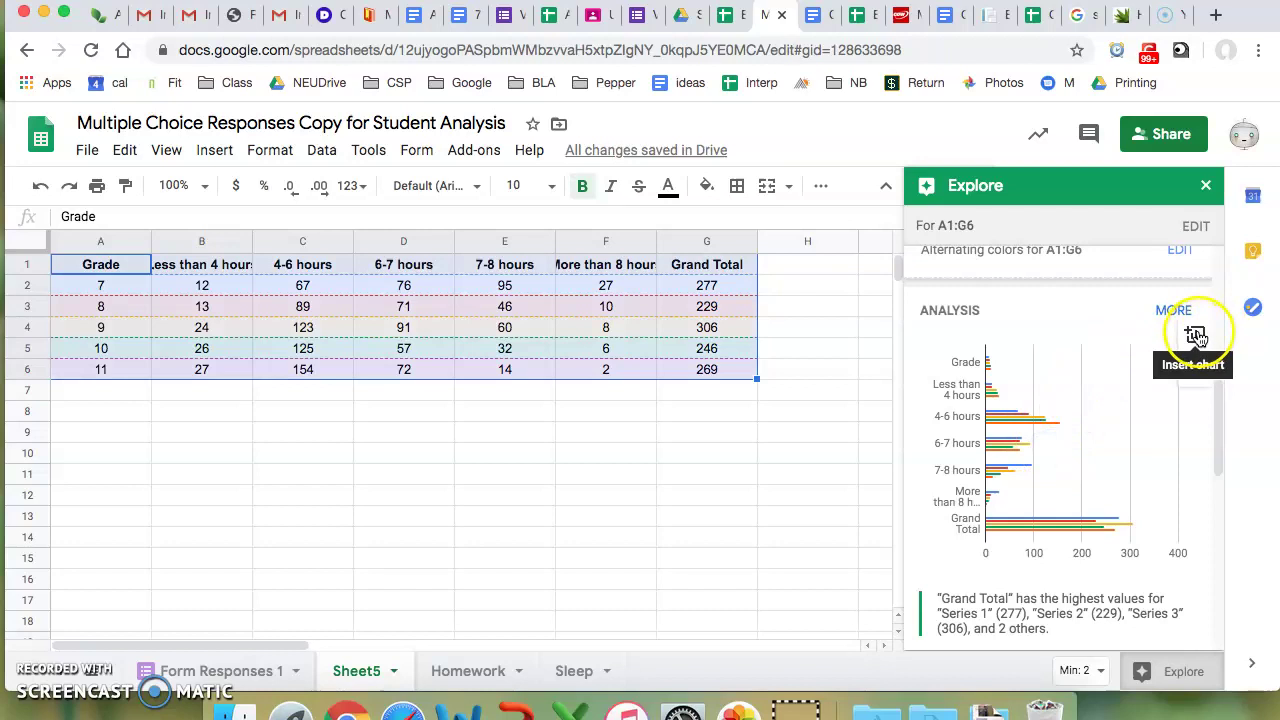
- Select the inserted sleep-by-grade bar chart and bring up its three-dot options menu
left_click(708, 528)
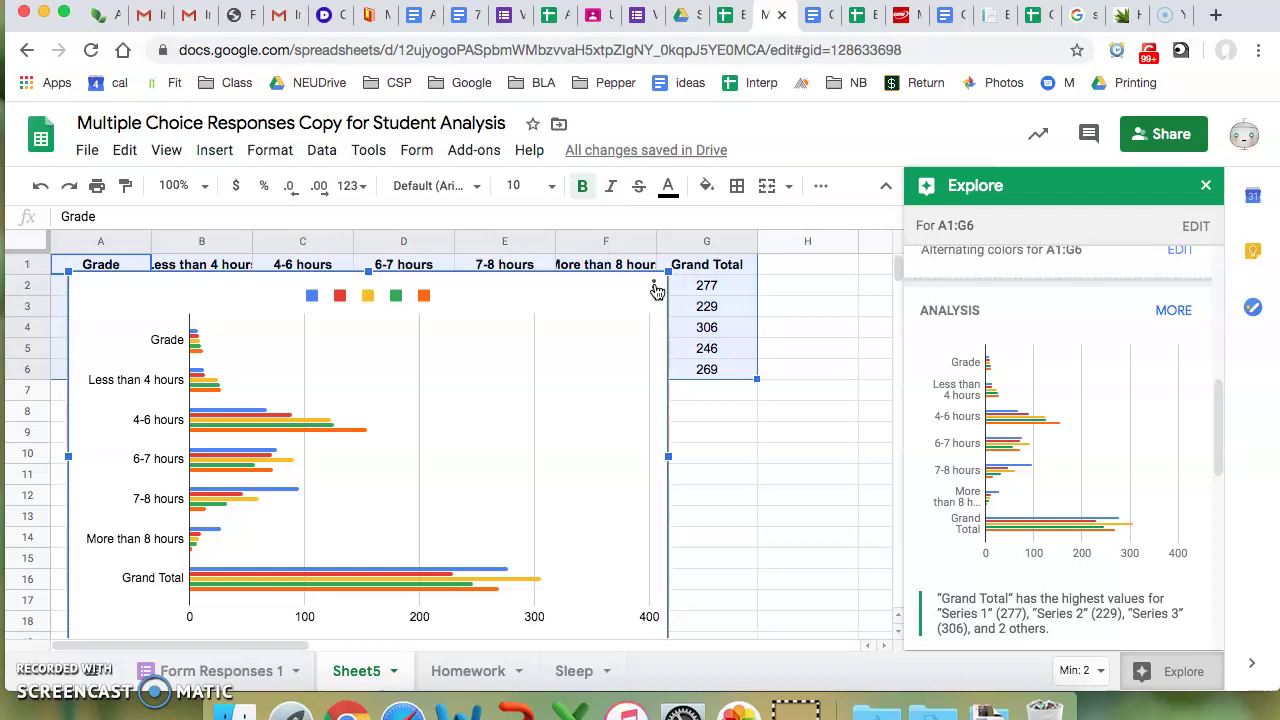
left_click(655, 287)
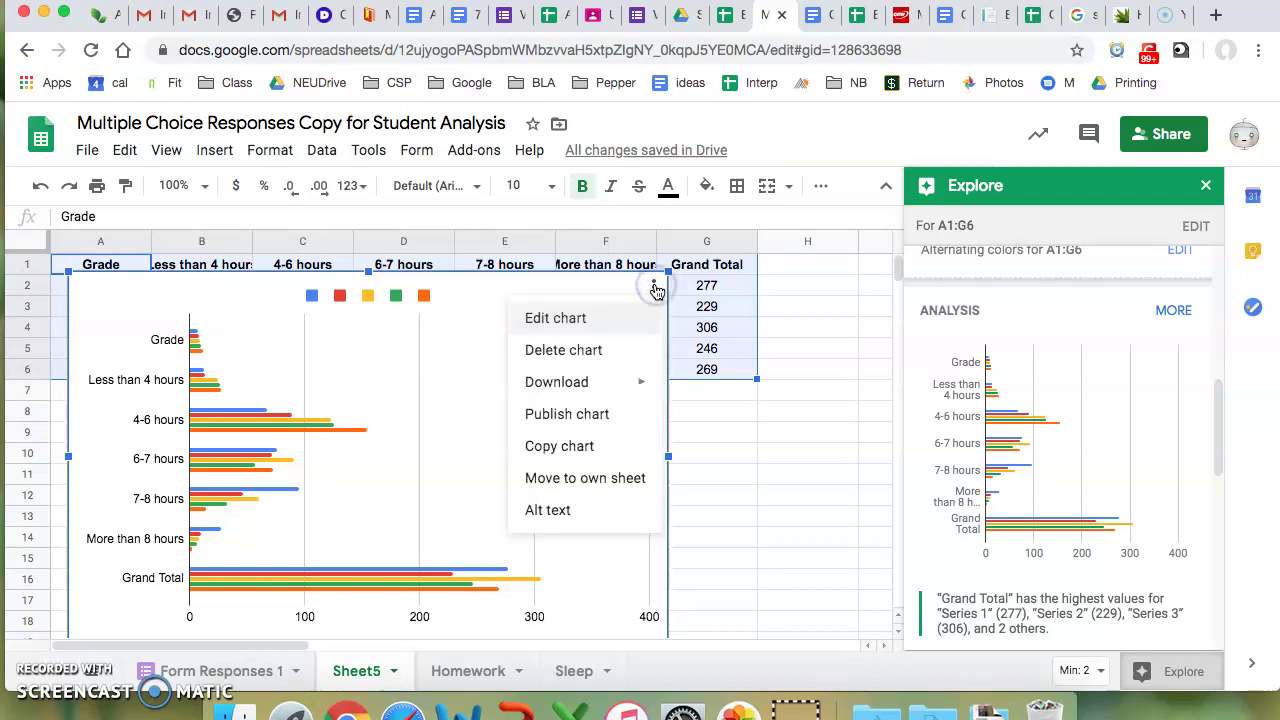
- In the chart editor's Setup, switch the chart type from bar to column chart
left_click(626, 317)
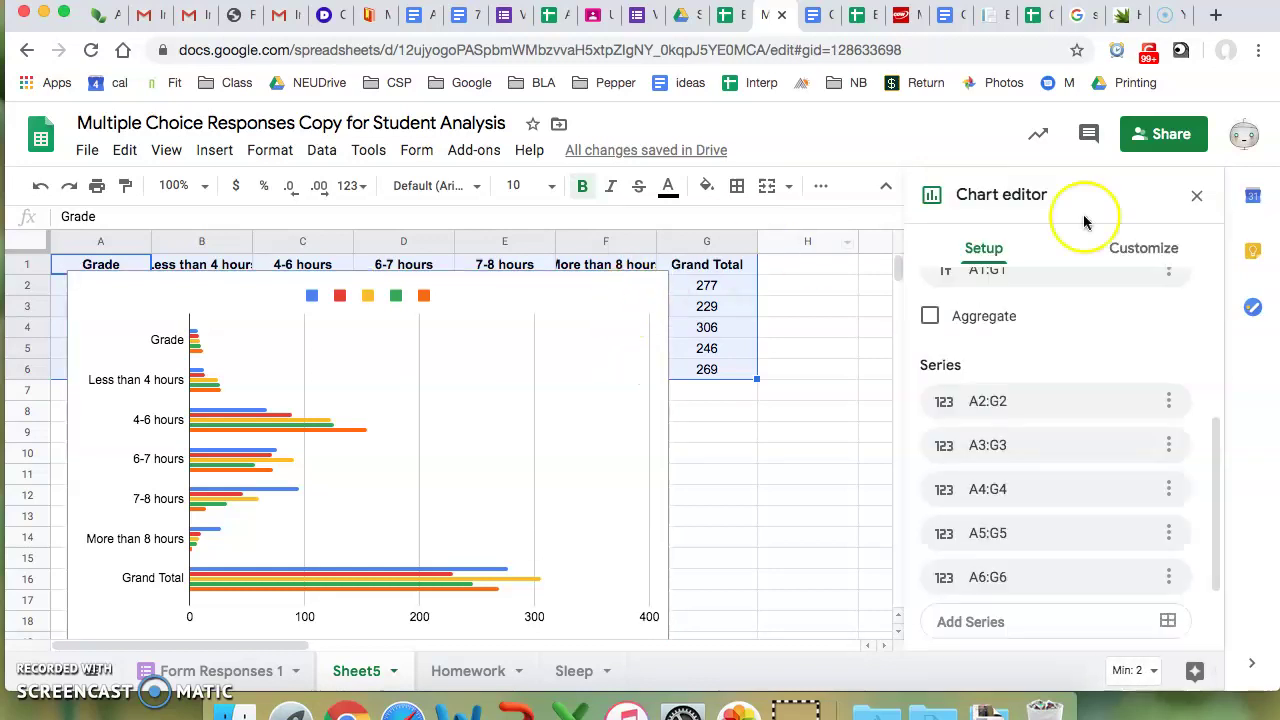
scroll(1130, 333, "up", 5)
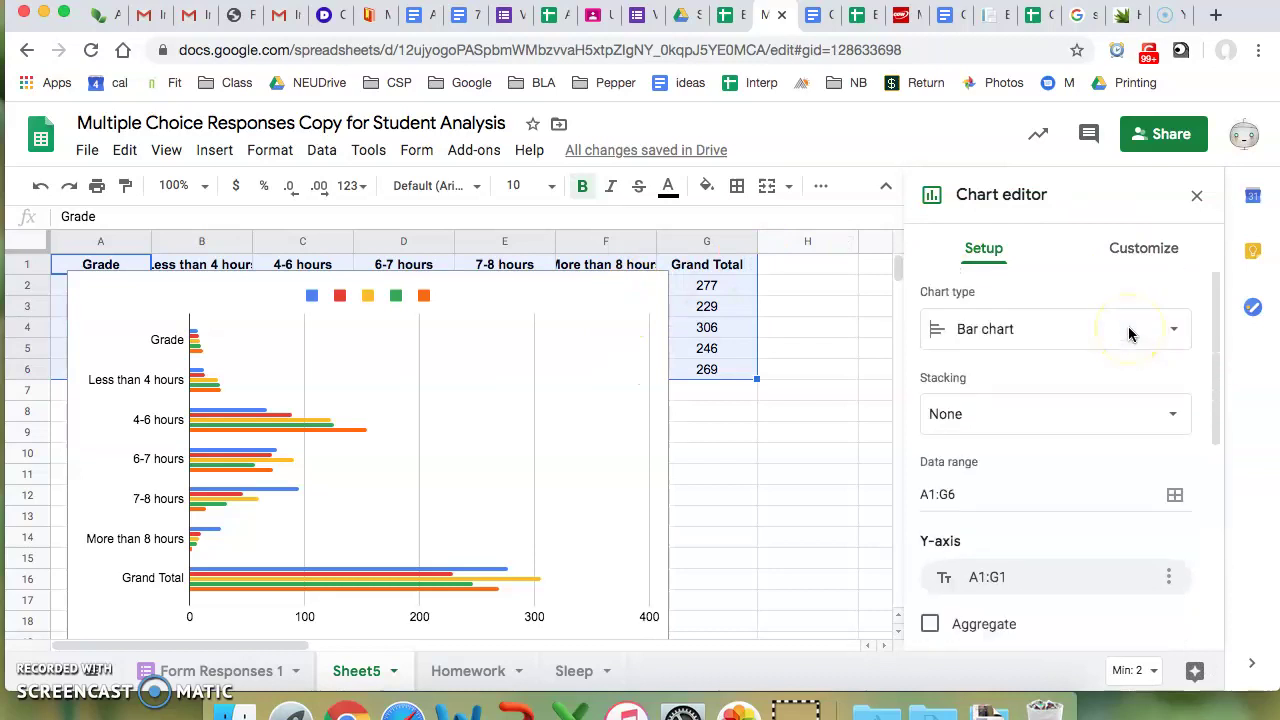
left_click(1095, 331)
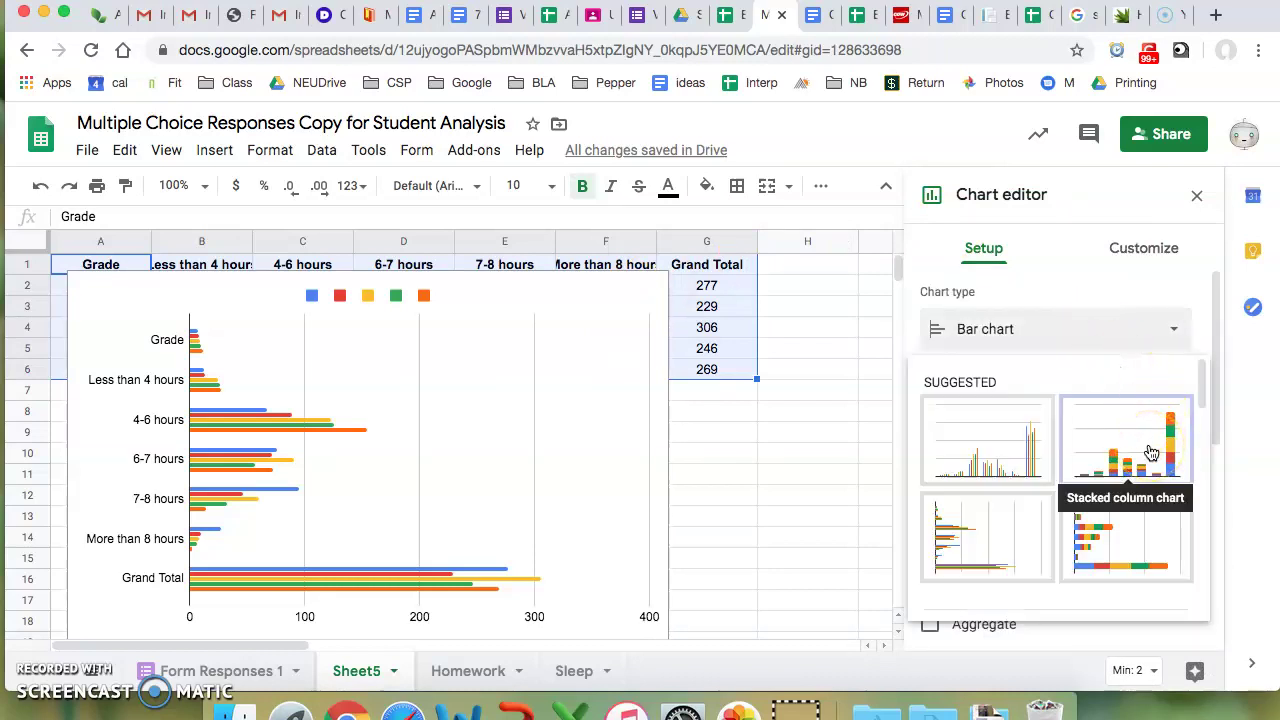
left_click(991, 542)
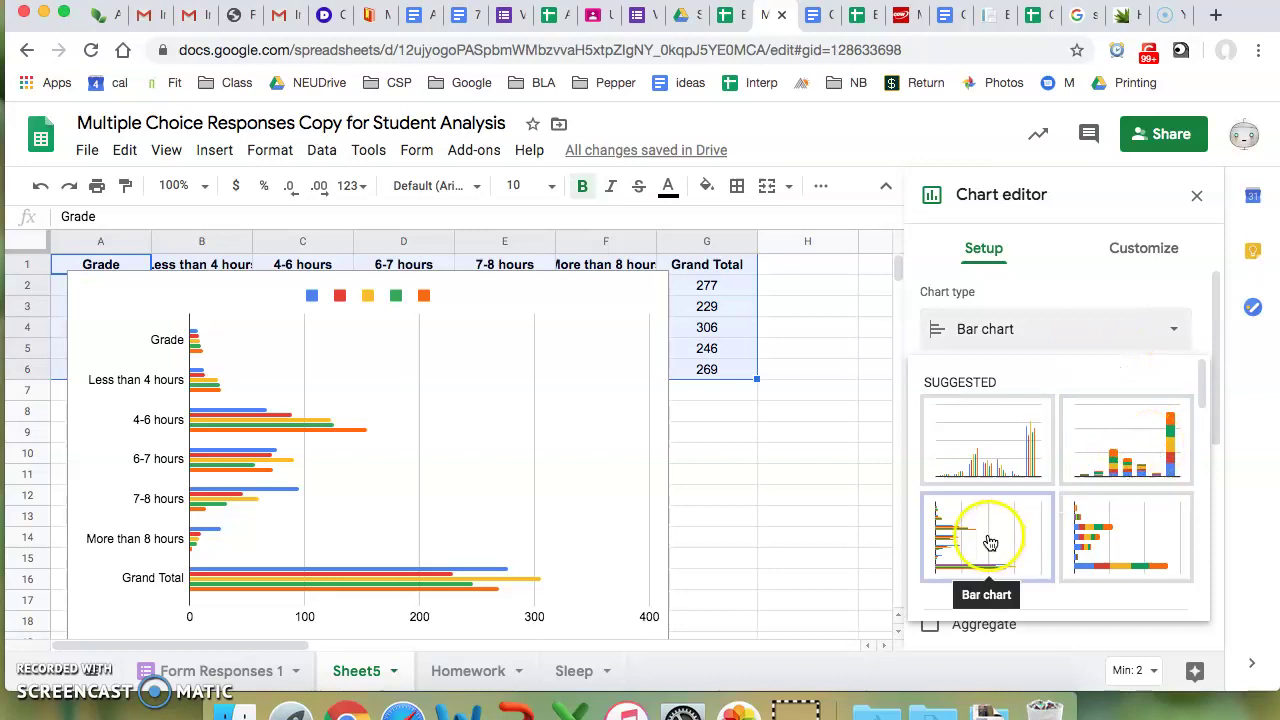
scroll(994, 531, "down", 1)
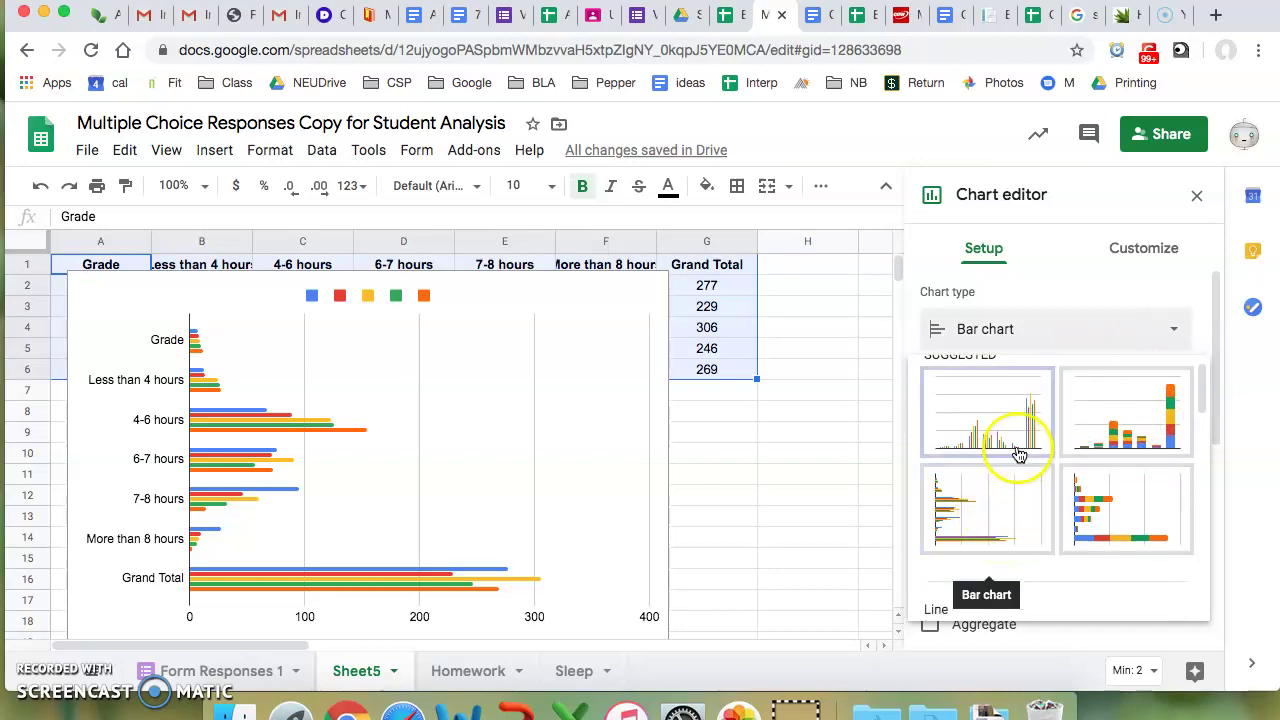
left_click(973, 420)
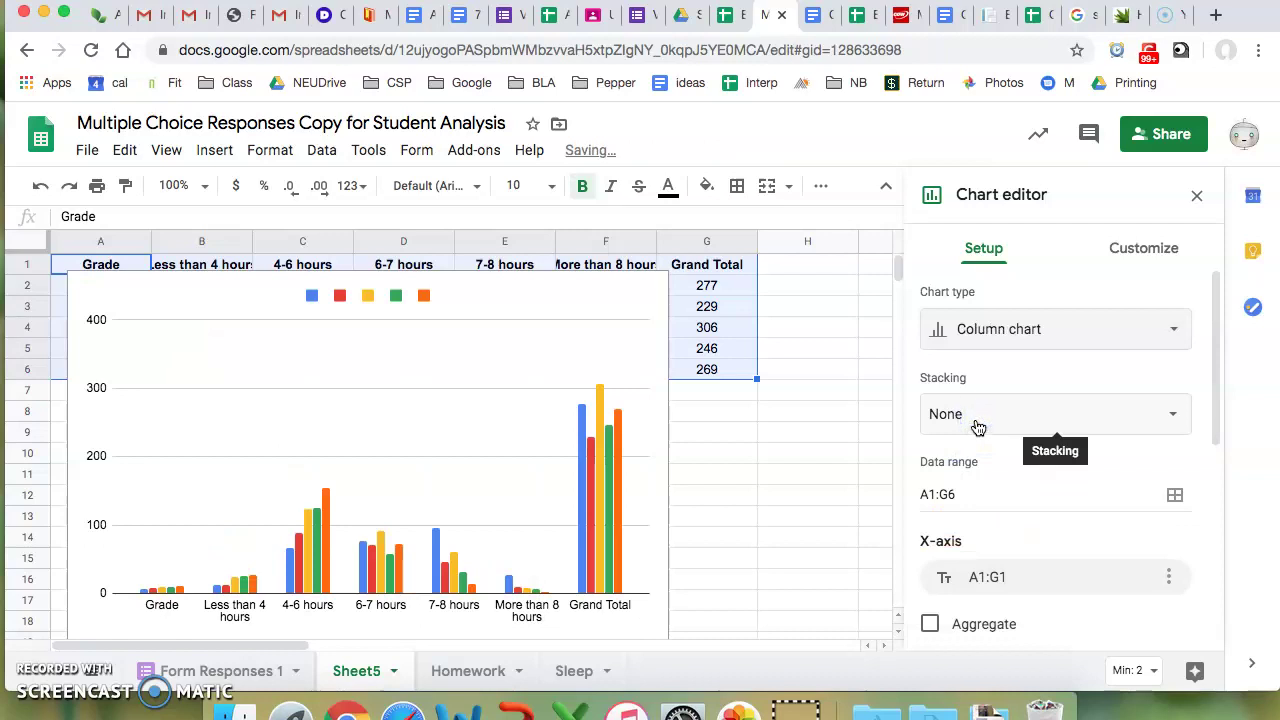
left_click(1044, 441)
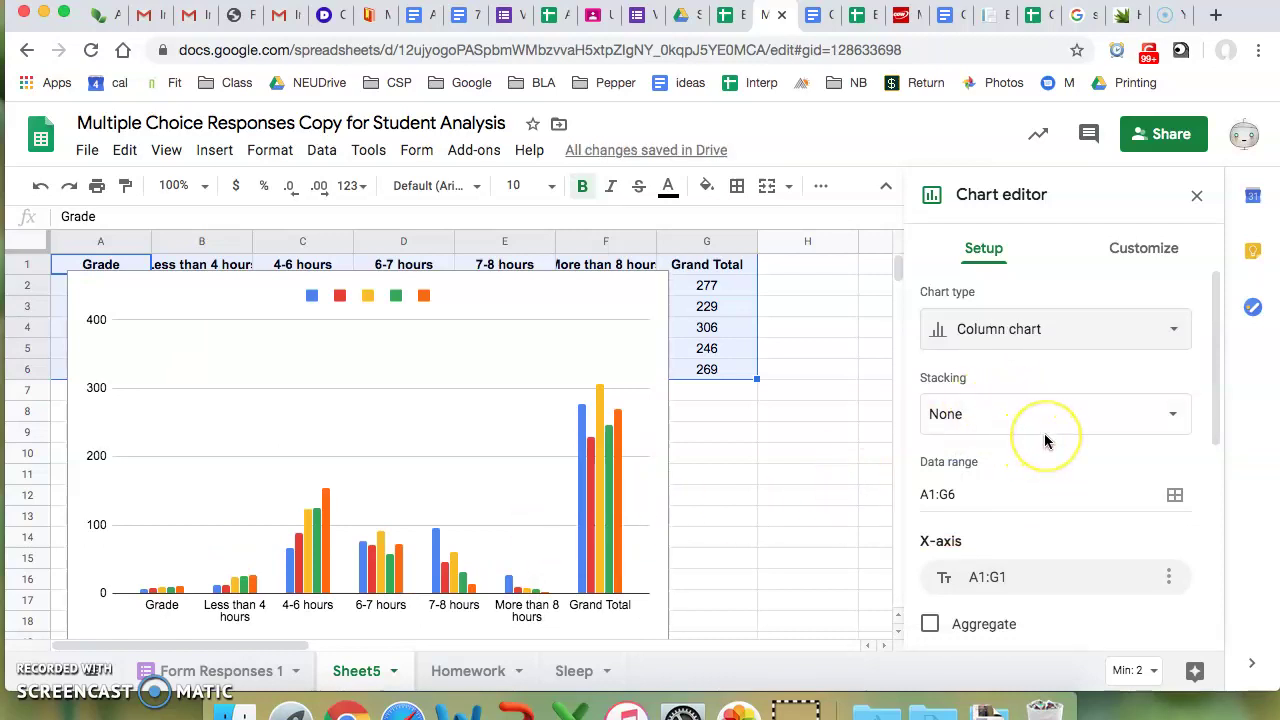
scroll(1045, 440, "down", 1)
scroll(1045, 440, "down", 3)
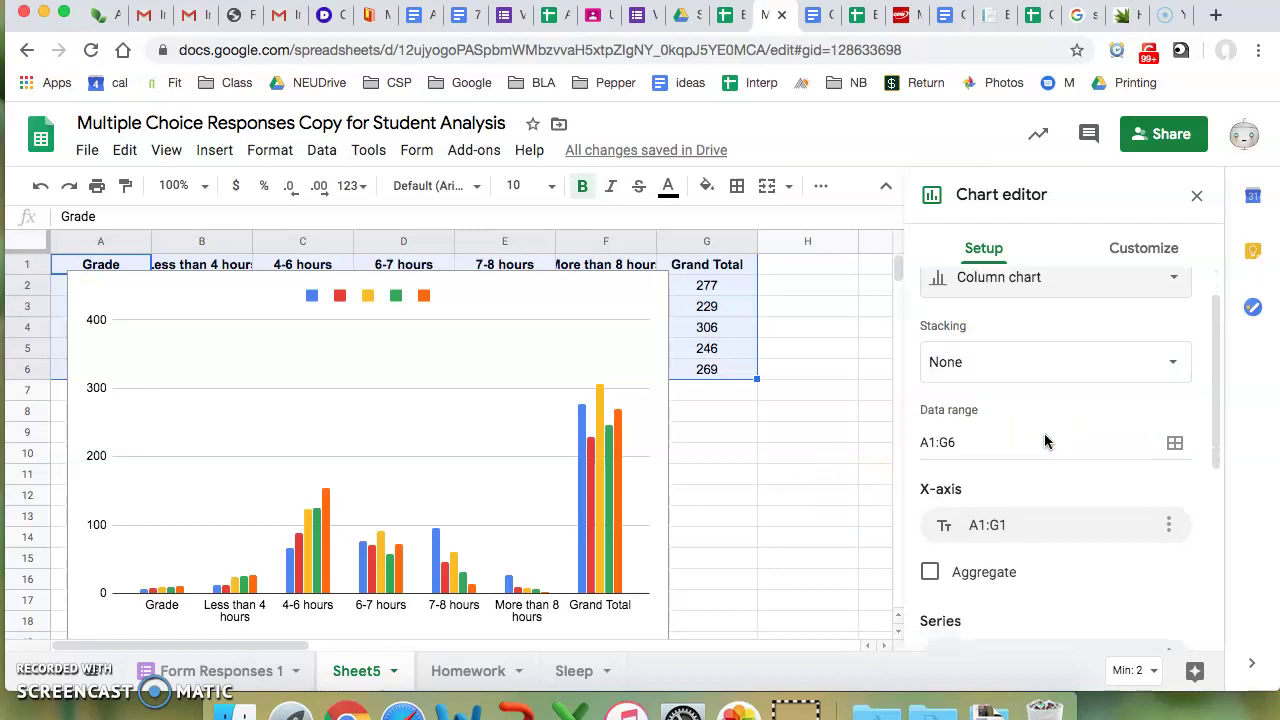
scroll(1045, 441, "down", 1)
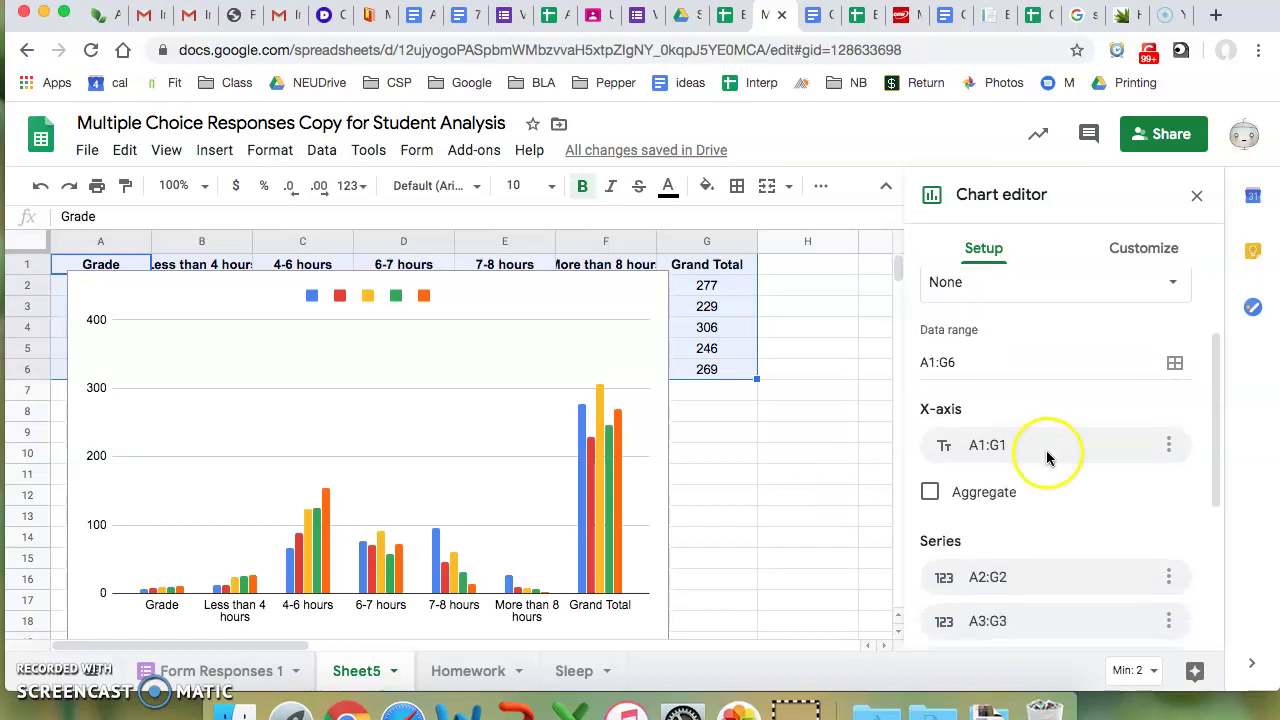
- Tick 'Use column A as headers' so grades 7–11 become the chart's series
left_click(1164, 443)
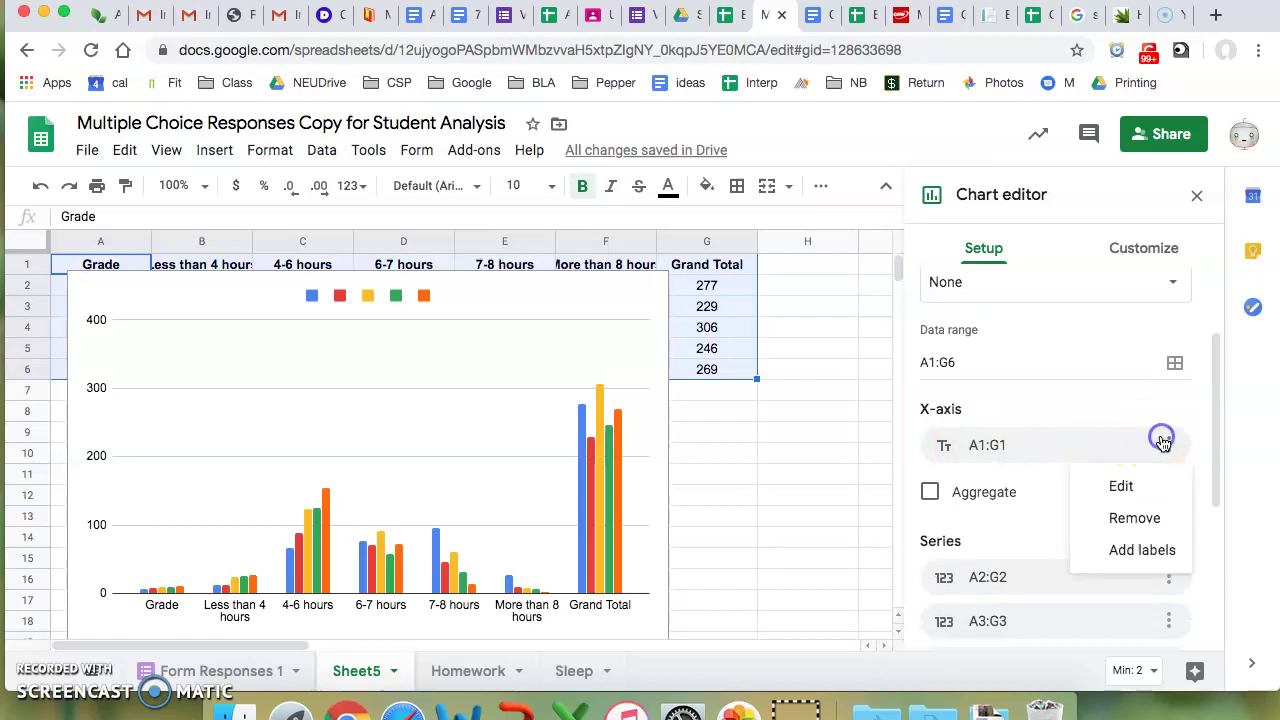
left_click(1063, 447)
scroll(1063, 450, "down", 4)
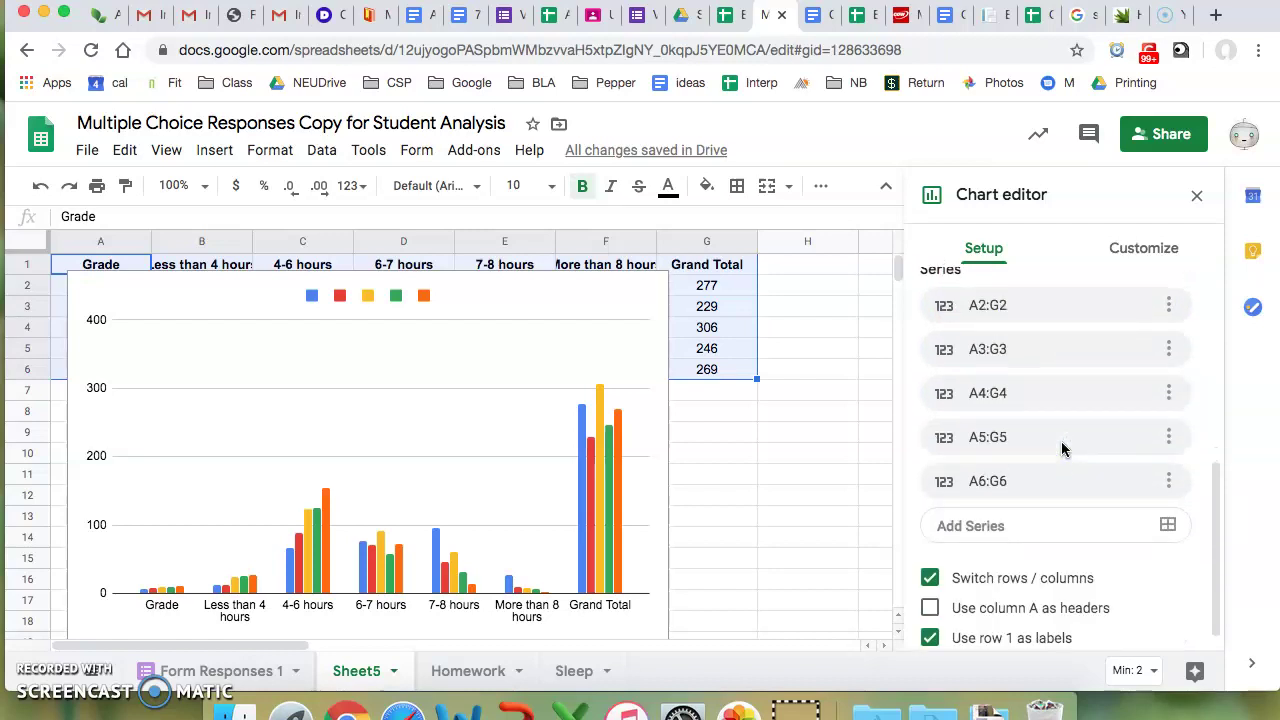
left_click(931, 590)
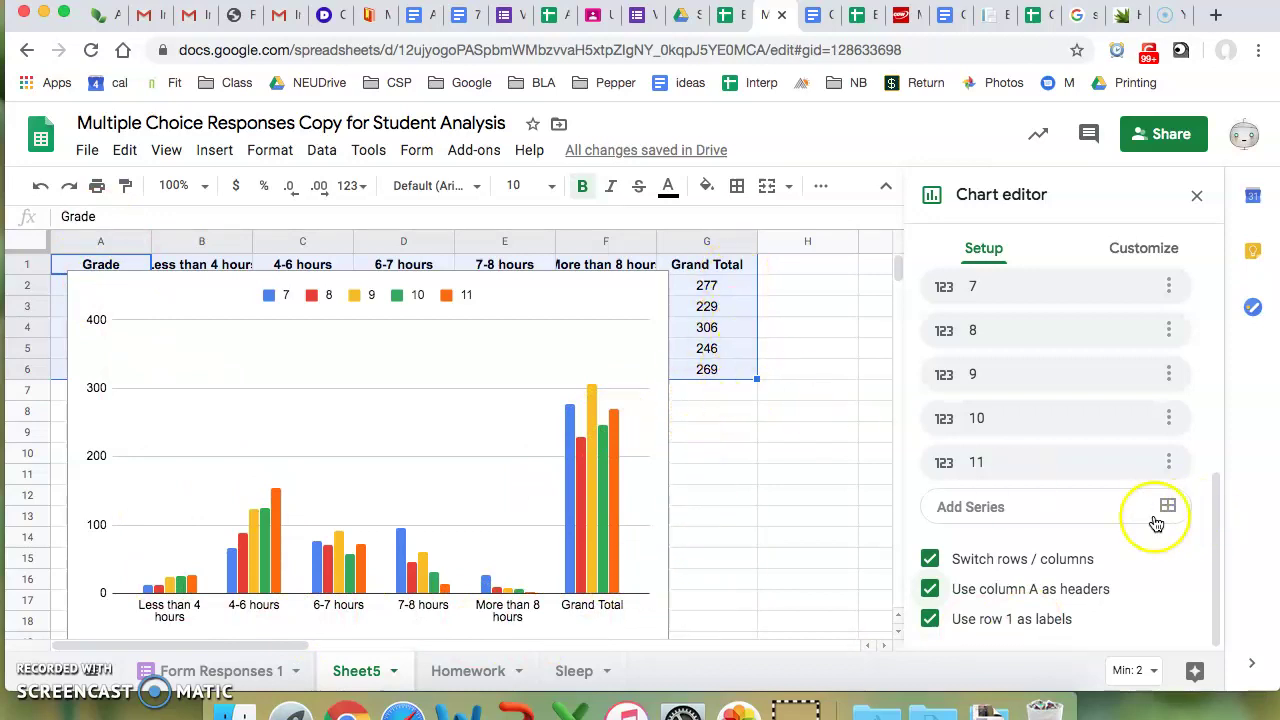
scroll(1128, 530, "up", 1)
scroll(1128, 530, "up", 3)
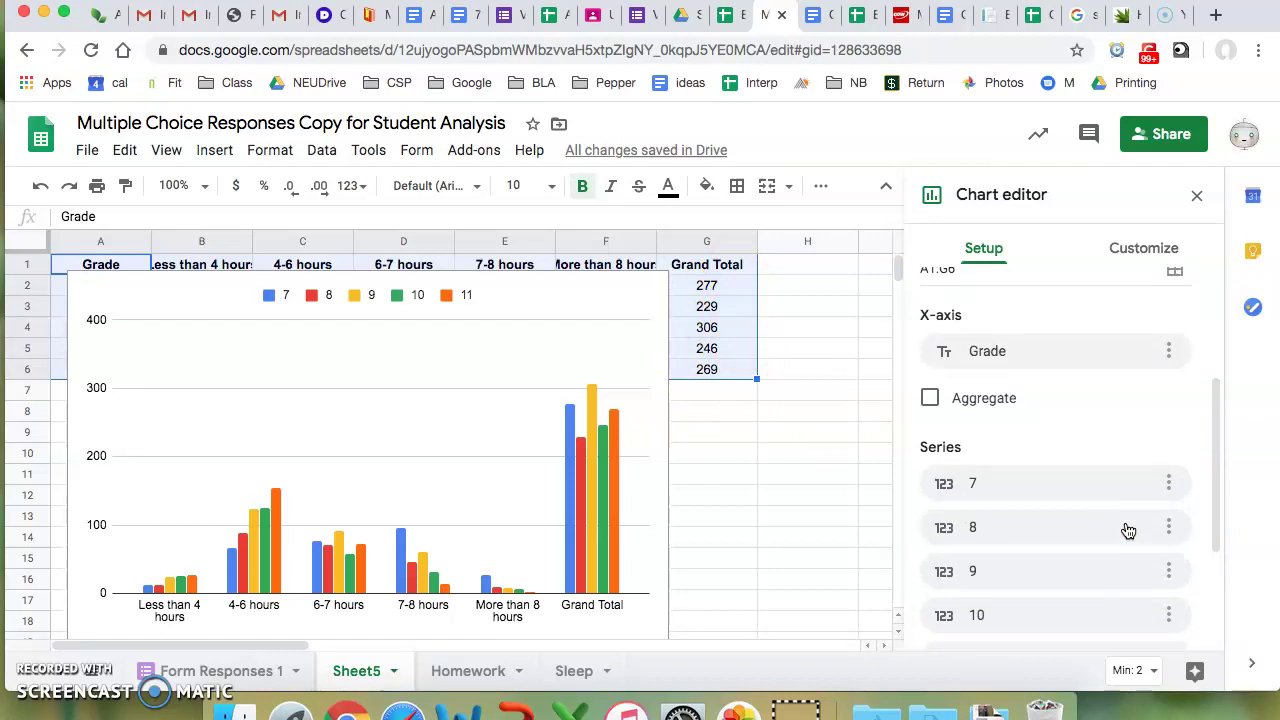
scroll(1128, 530, "up", 1)
- Edit the X-axis label range to A1:F1, making the data range A1:F1,A2:G6
left_click(1166, 410)
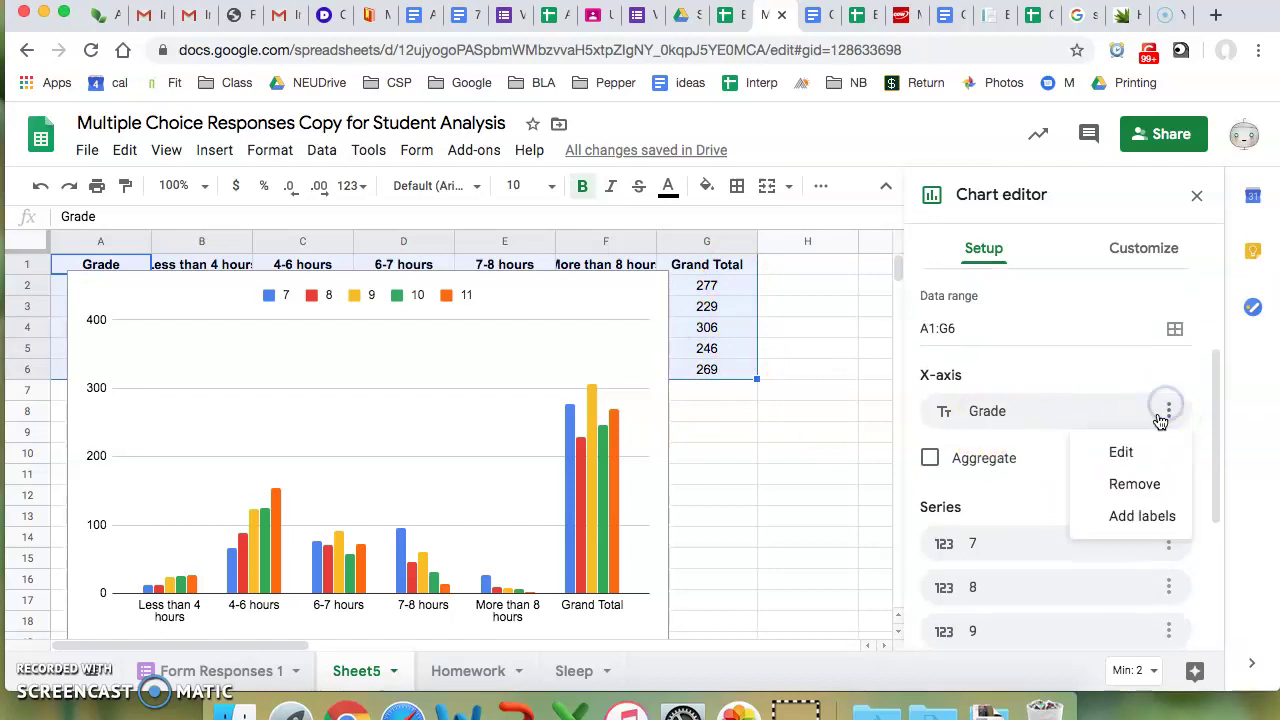
left_click(1134, 453)
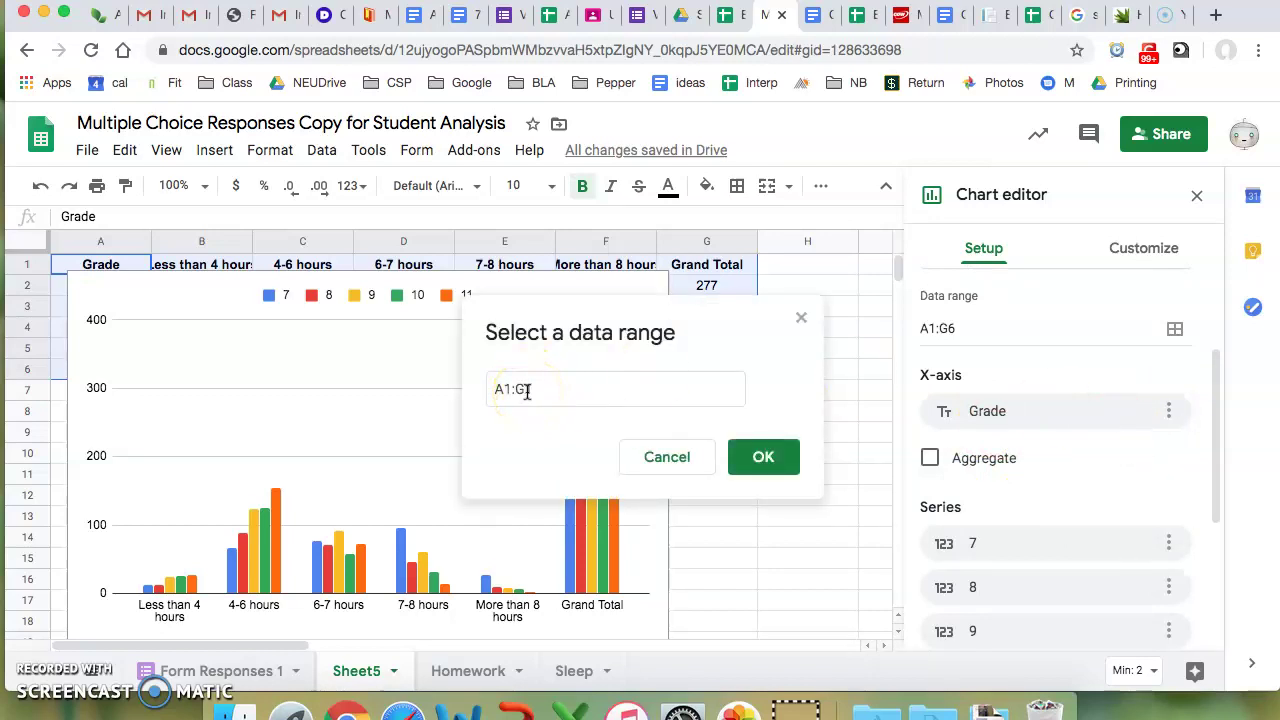
left_click(528, 390)
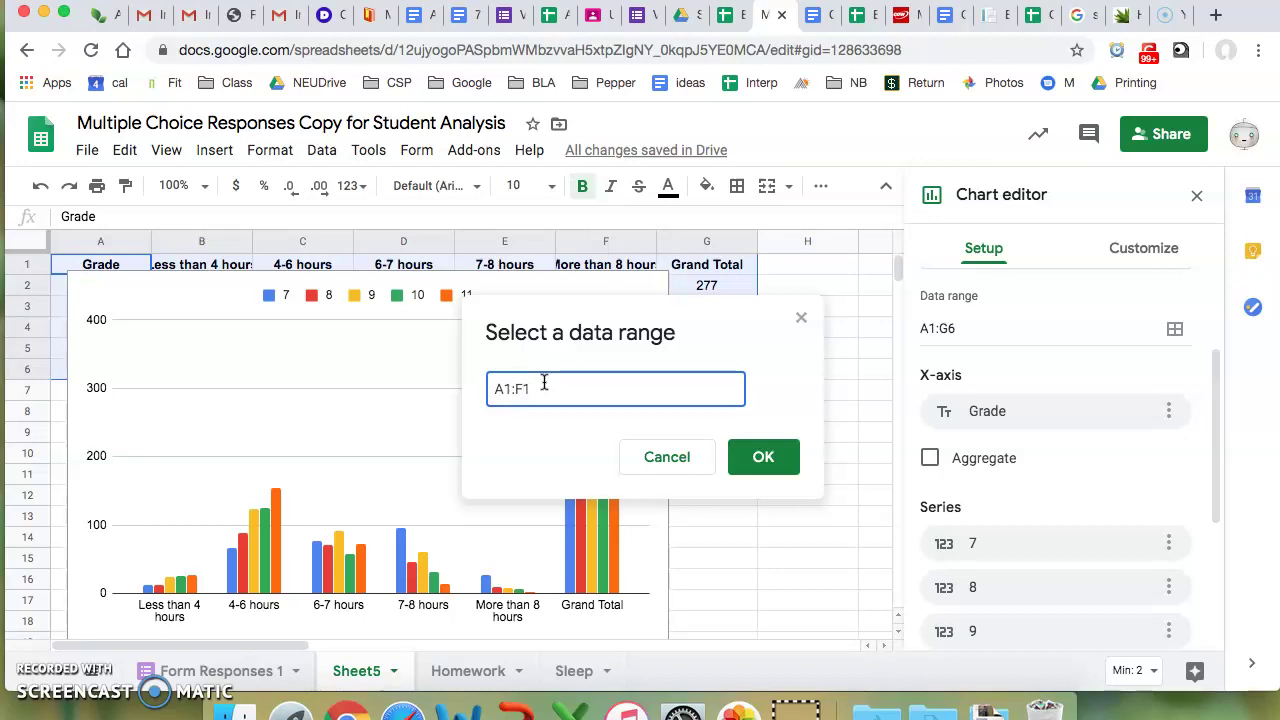
left_click(762, 456)
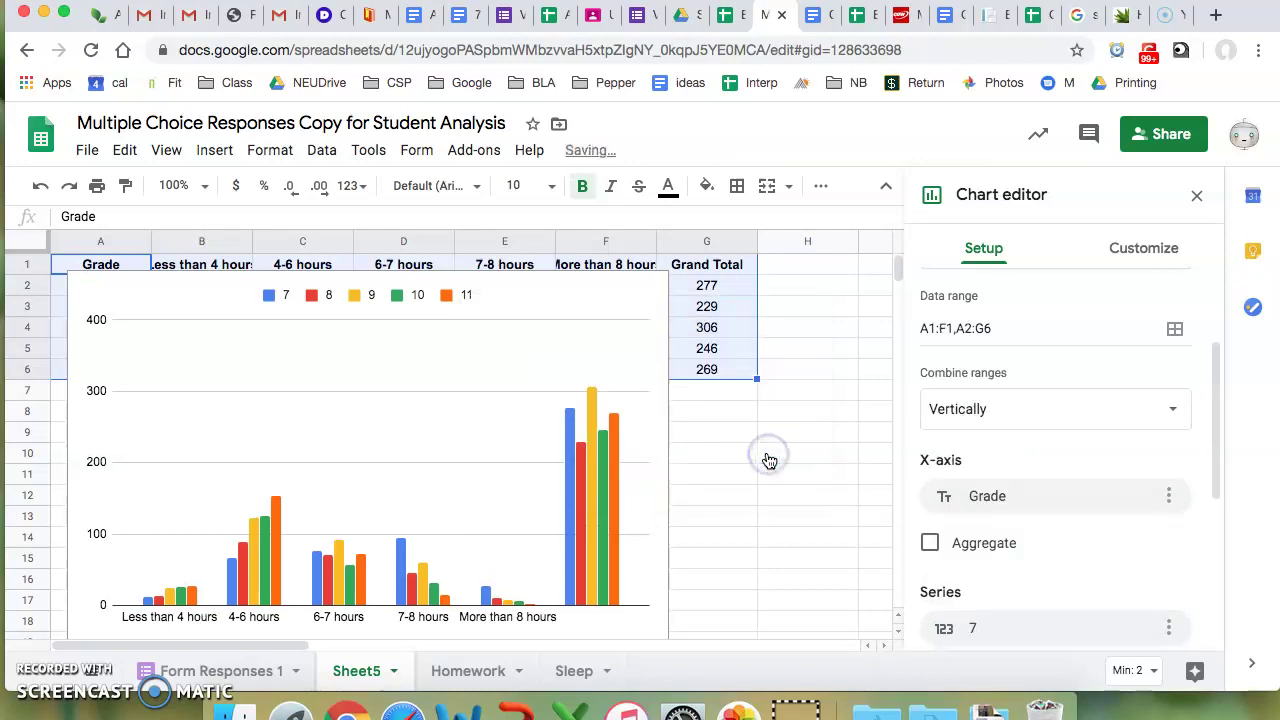
left_click(597, 520)
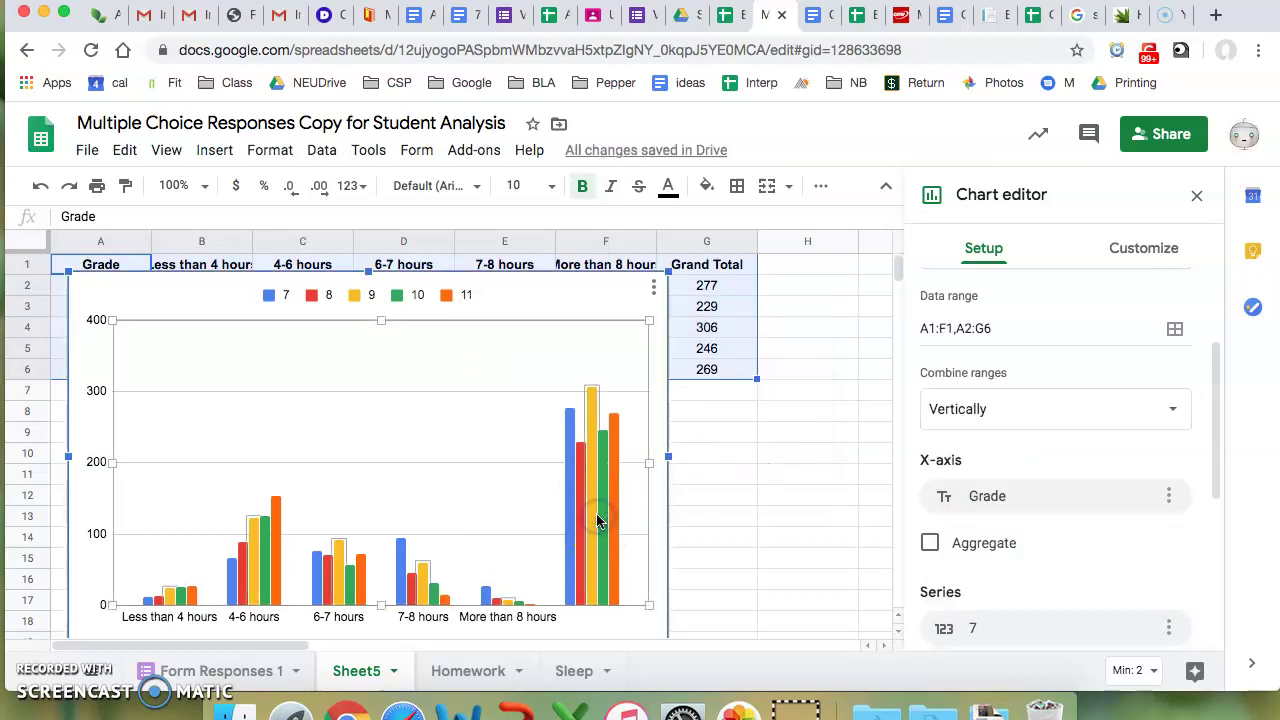
left_click(570, 455)
left_click(567, 457)
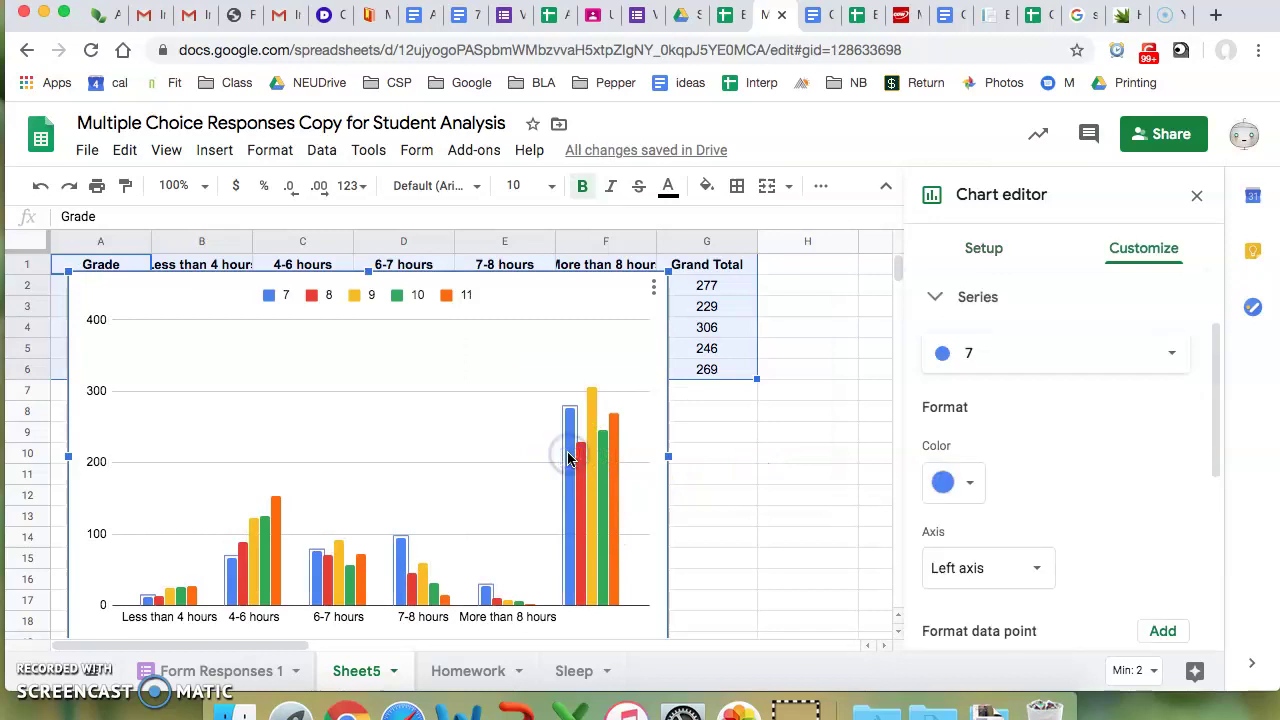
key("Delete")
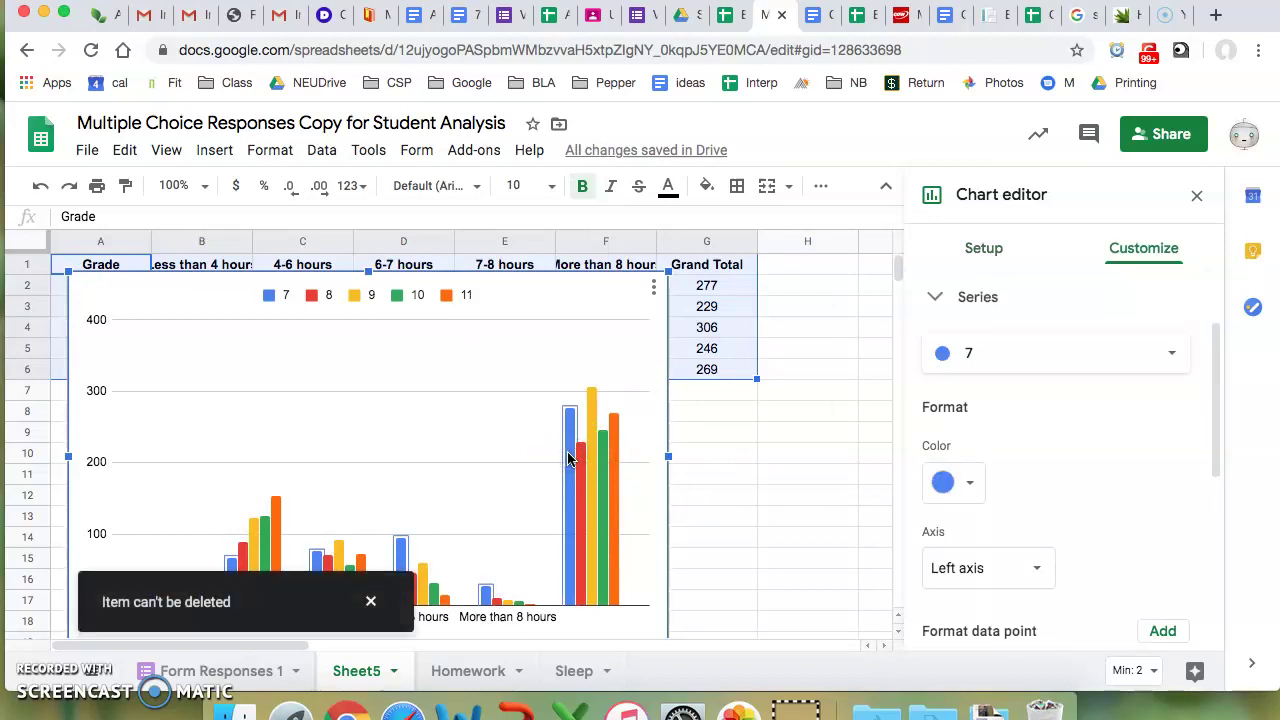
left_click(380, 607)
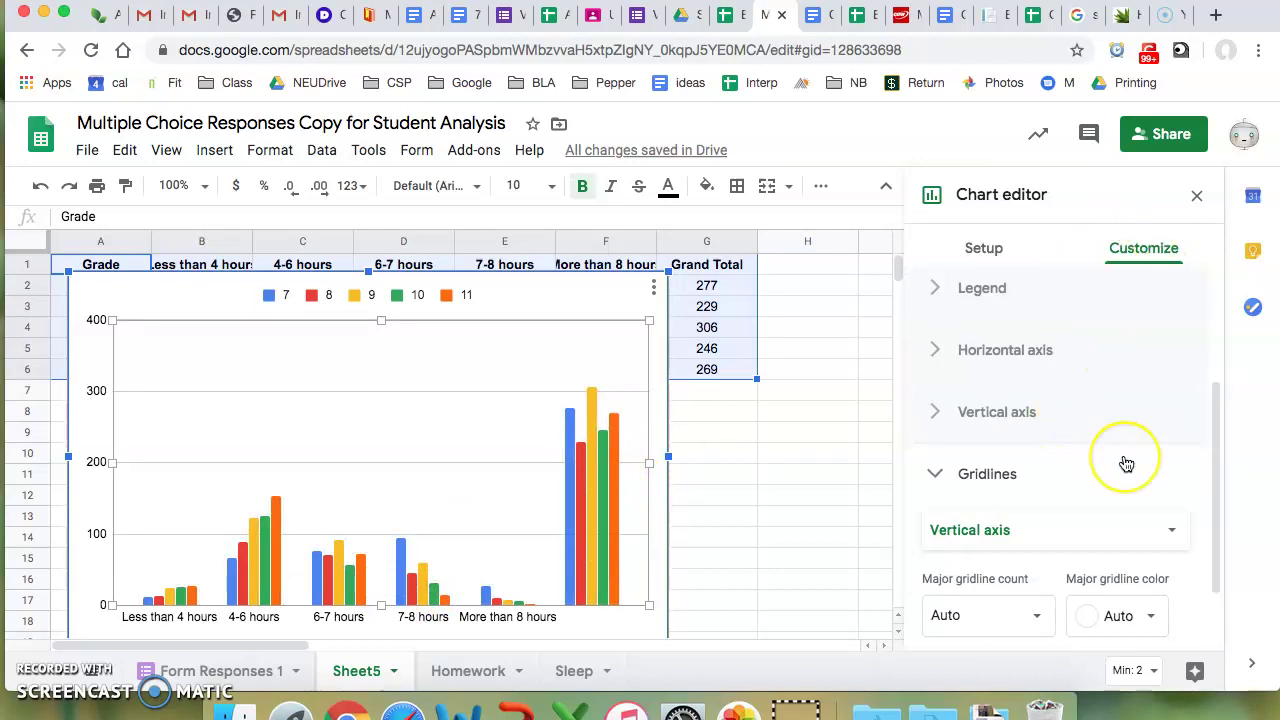
scroll(1126, 463, "up", 2)
scroll(1126, 463, "down", 3)
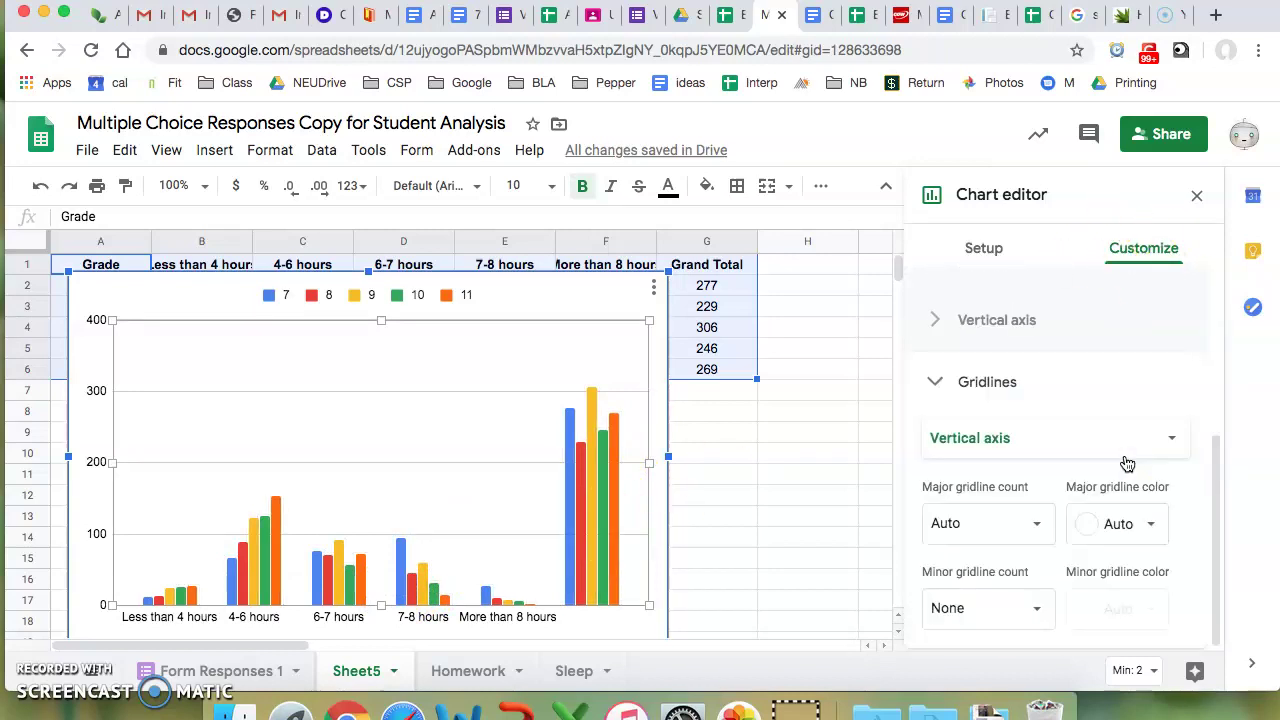
left_click(1117, 432)
left_click(1119, 430)
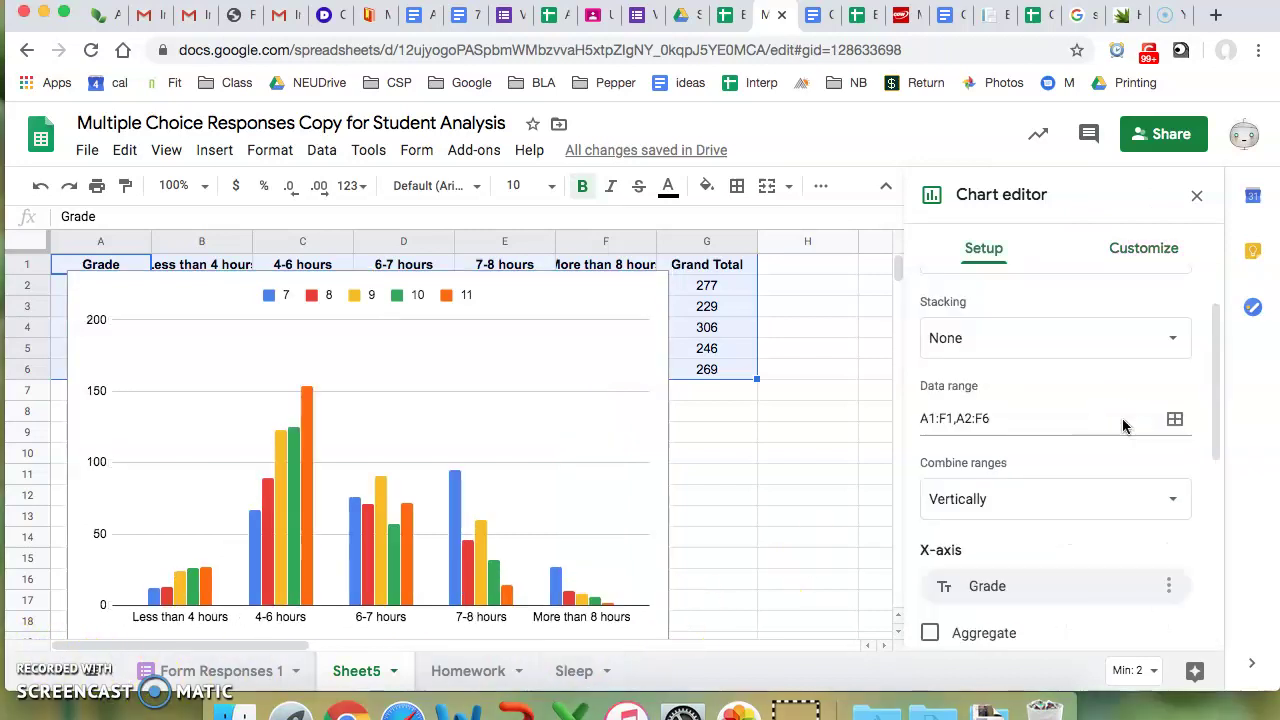
- Set the chart data ranges to A1:F1 and A2:F6, leaving out the Grand Total column
left_click(937, 236)
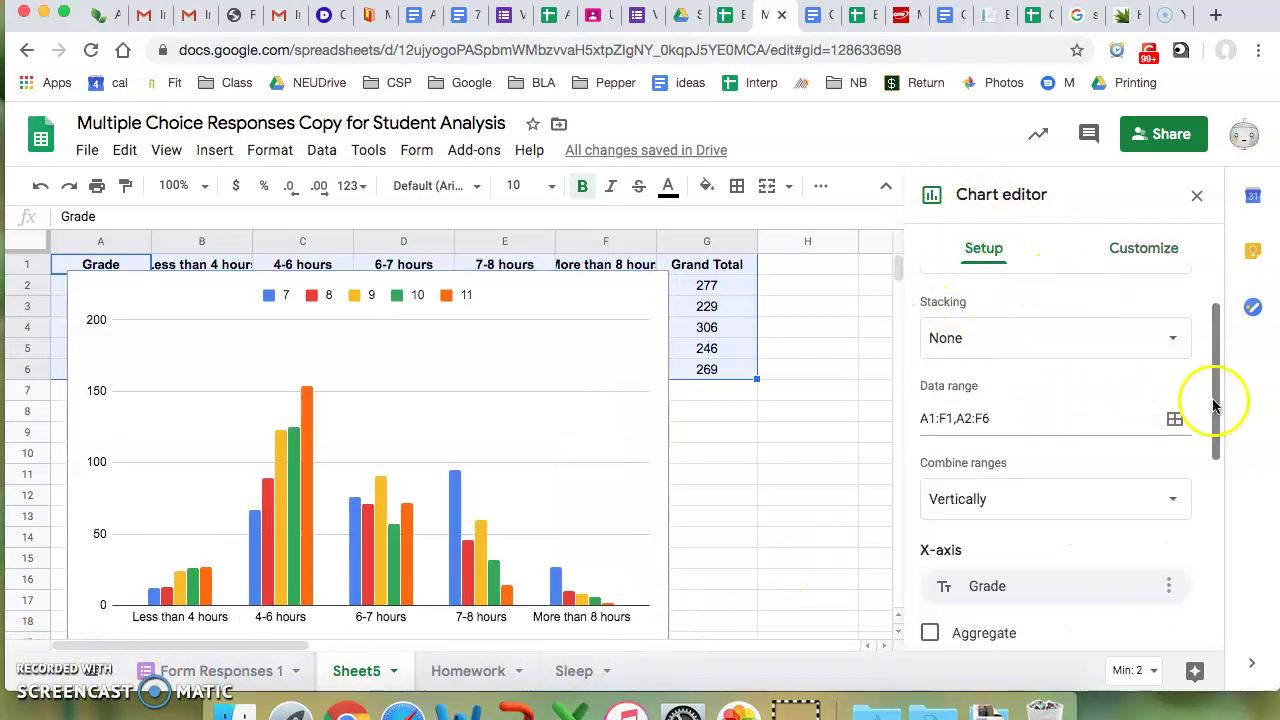
left_click(1175, 422)
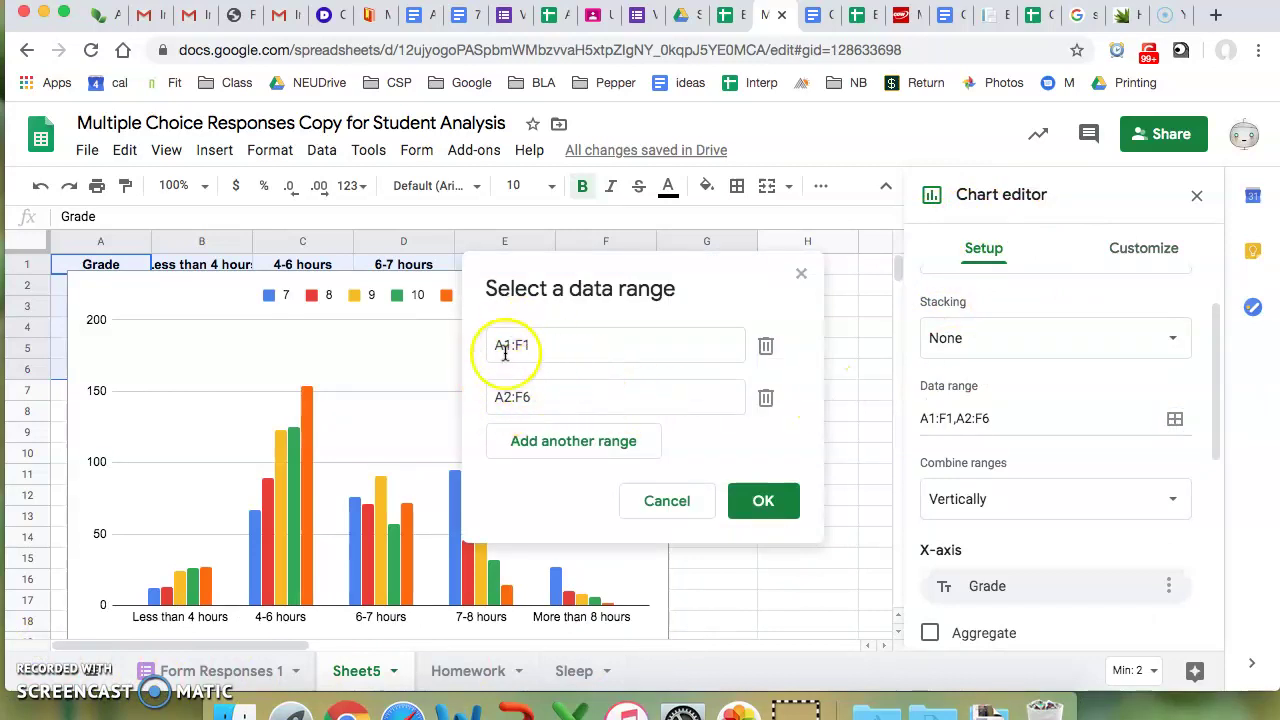
left_click_drag(565, 285, 997, 327)
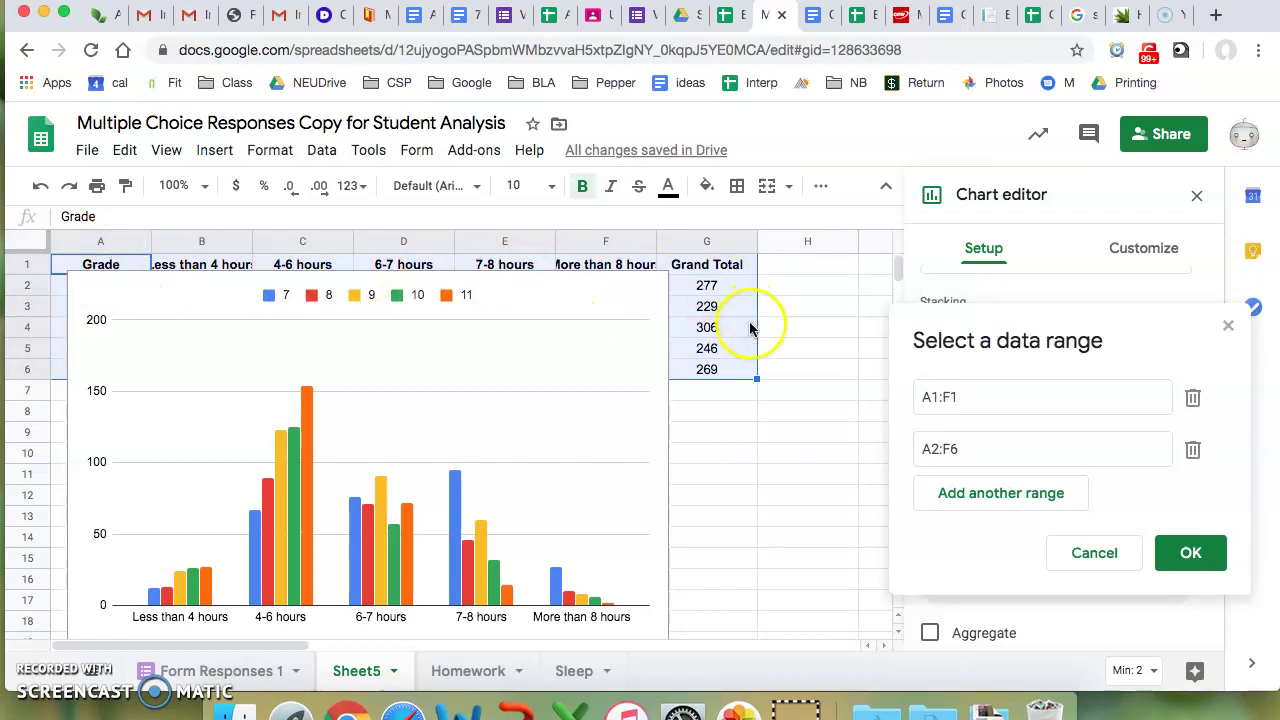
left_click(1215, 557)
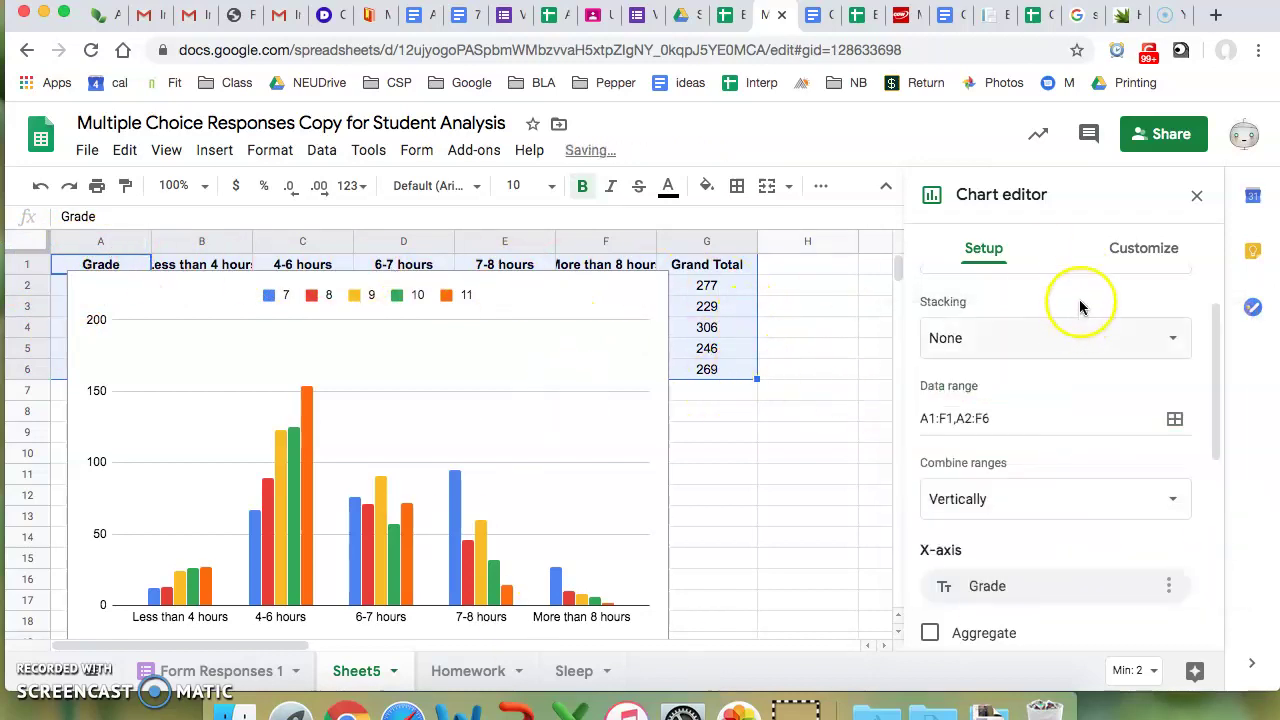
- Under Customize > Chart & axis titles, set the chart title to 'How many hours of sleep do students get?'
left_click(1115, 262)
scroll(1100, 335, "down", 2)
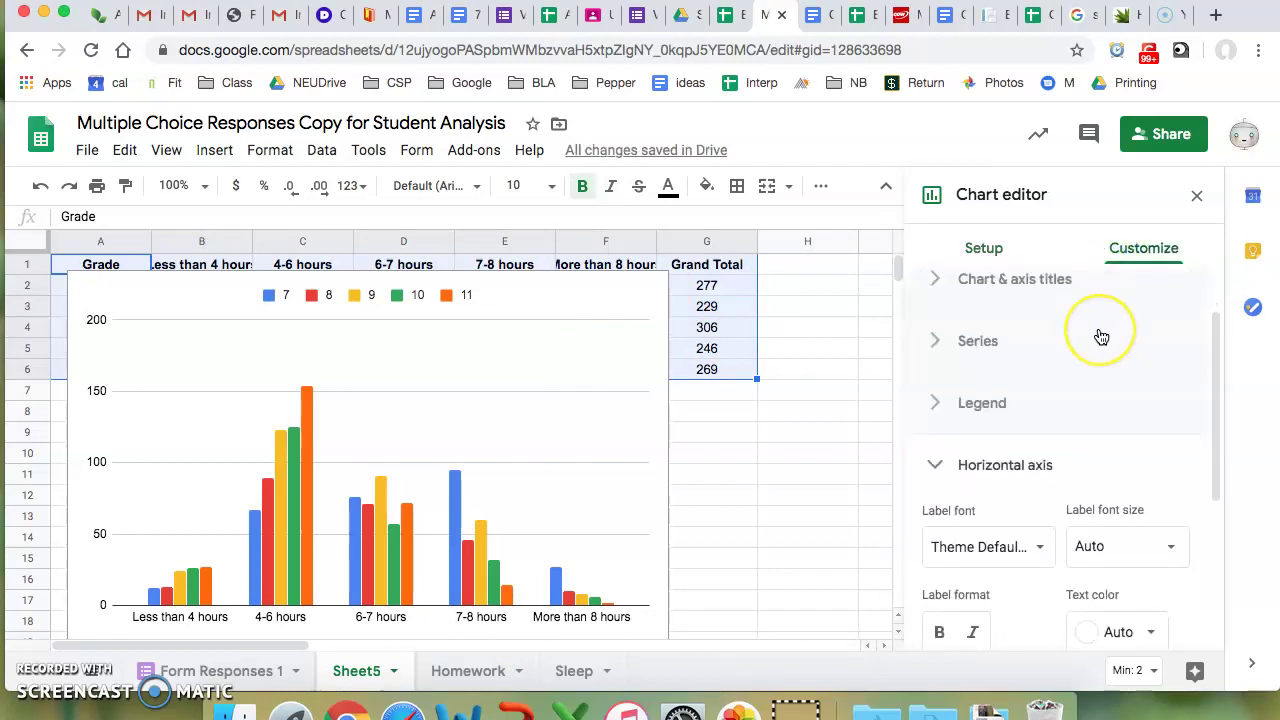
scroll(1100, 336, "down", 4)
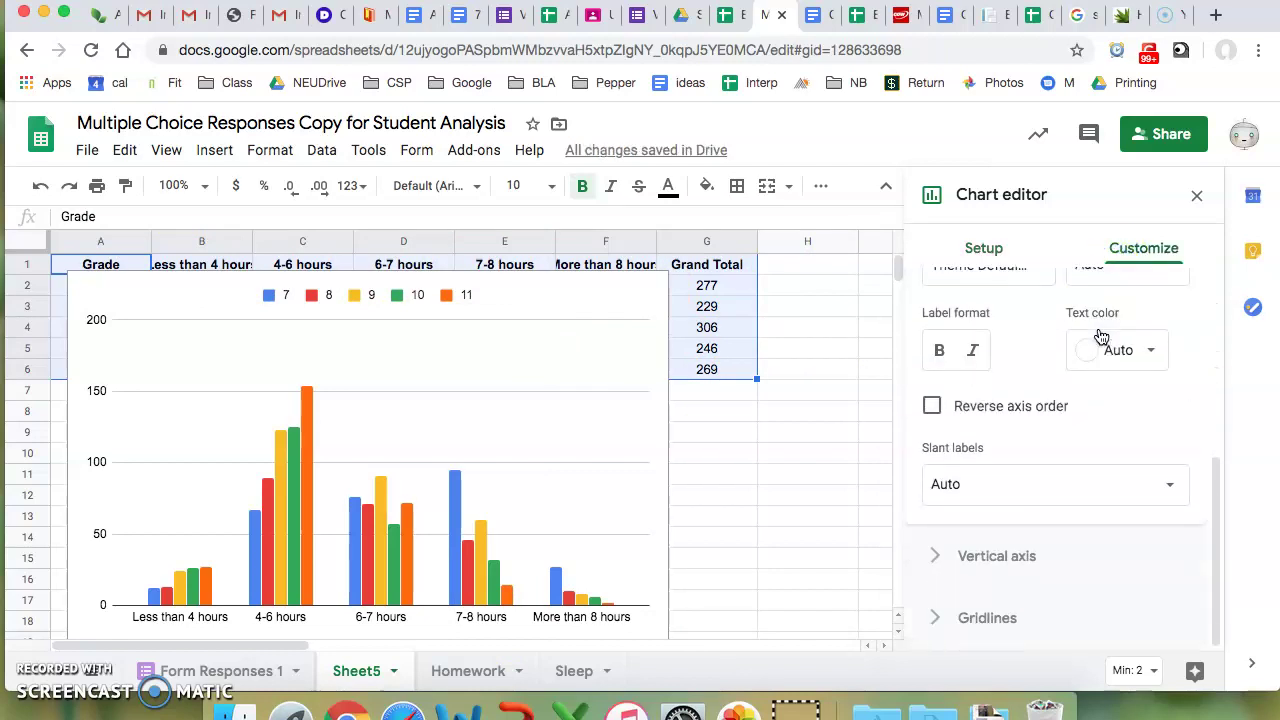
scroll(1100, 336, "up", 4)
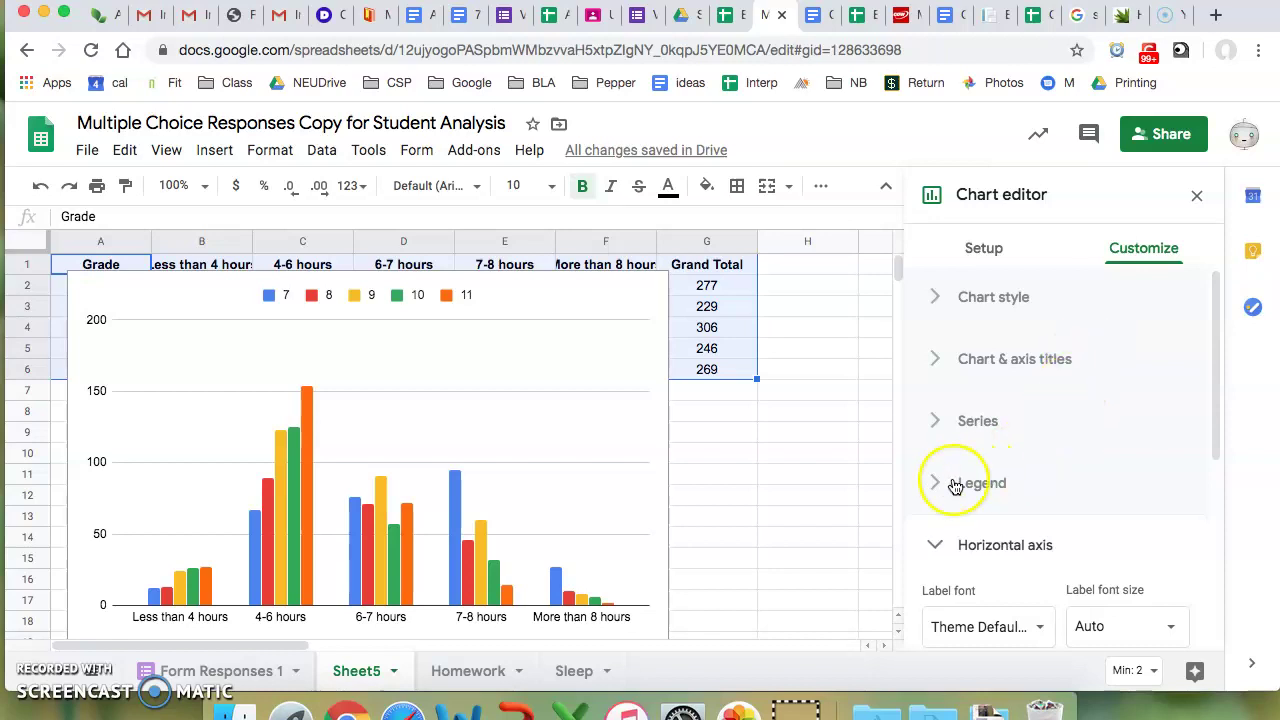
left_click(931, 424)
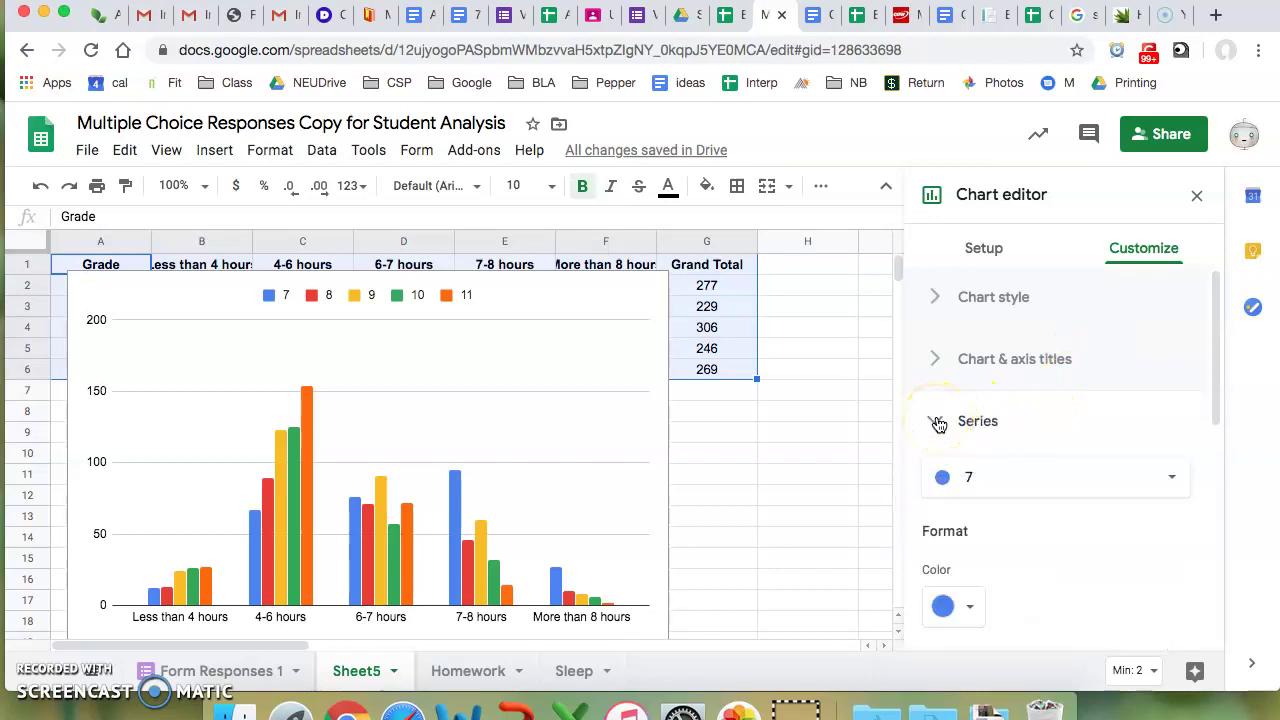
left_click(938, 421)
left_click(939, 361)
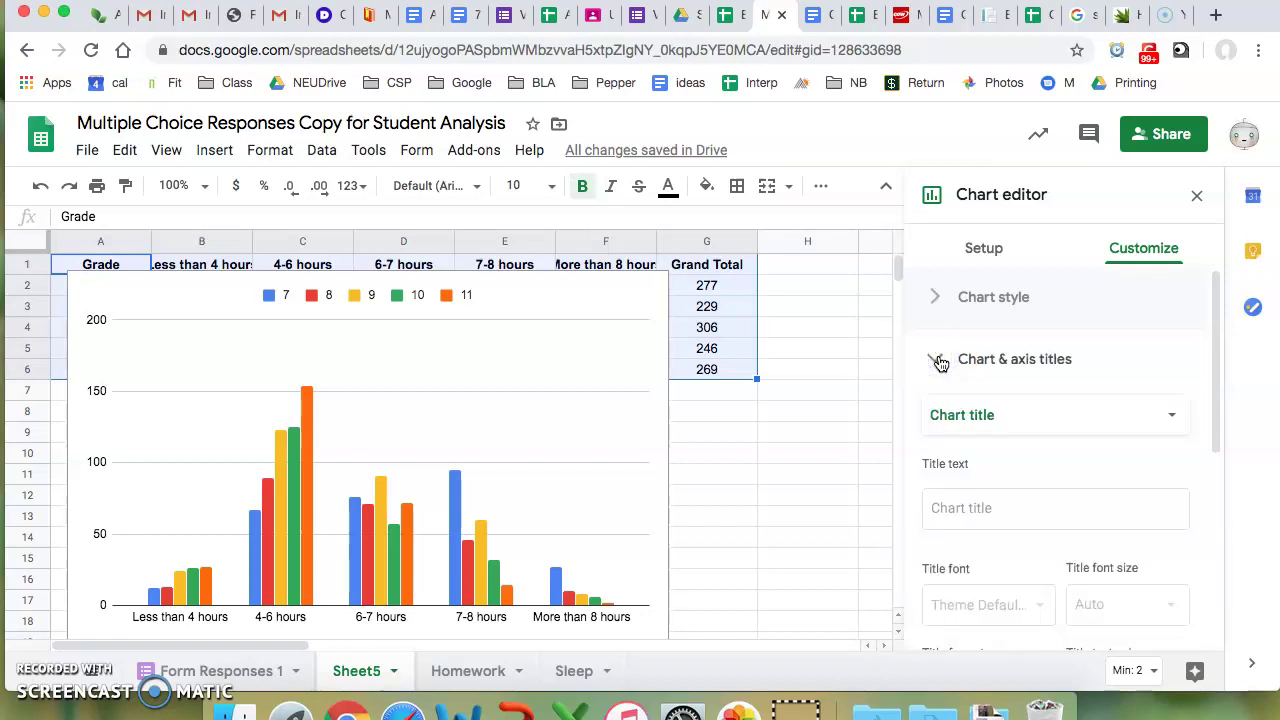
left_click(1015, 487)
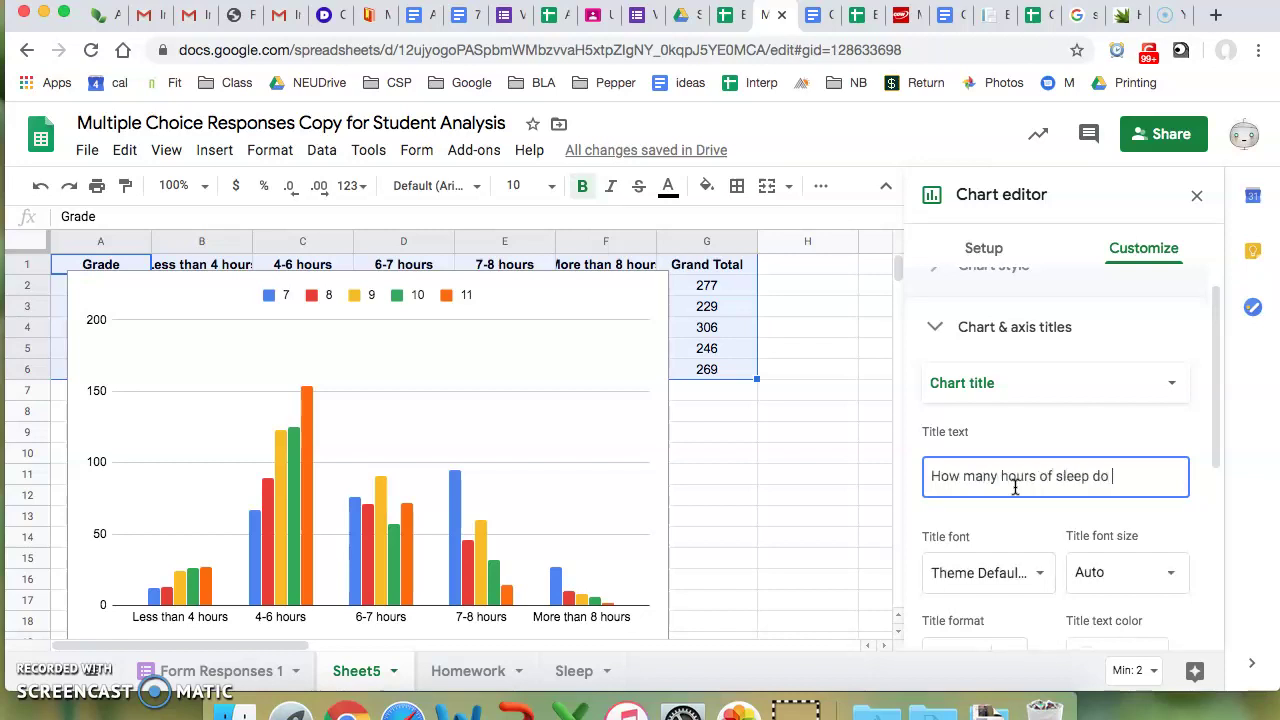
type("get?")
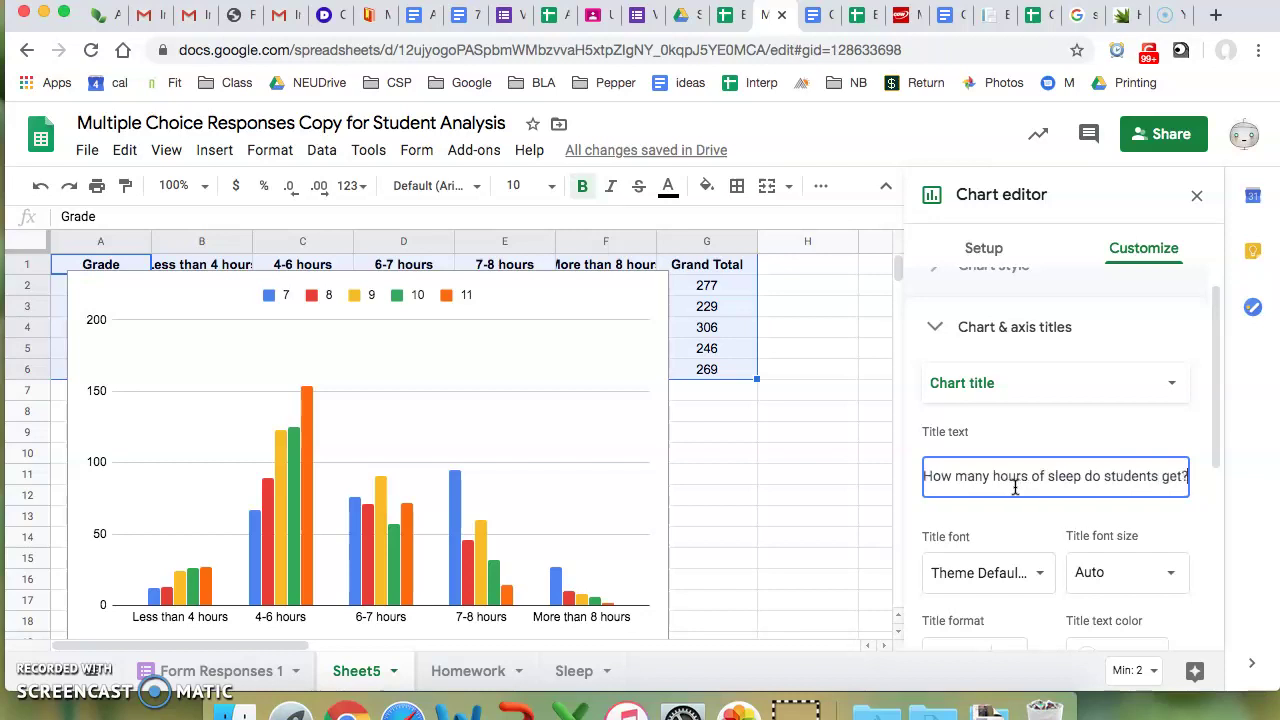